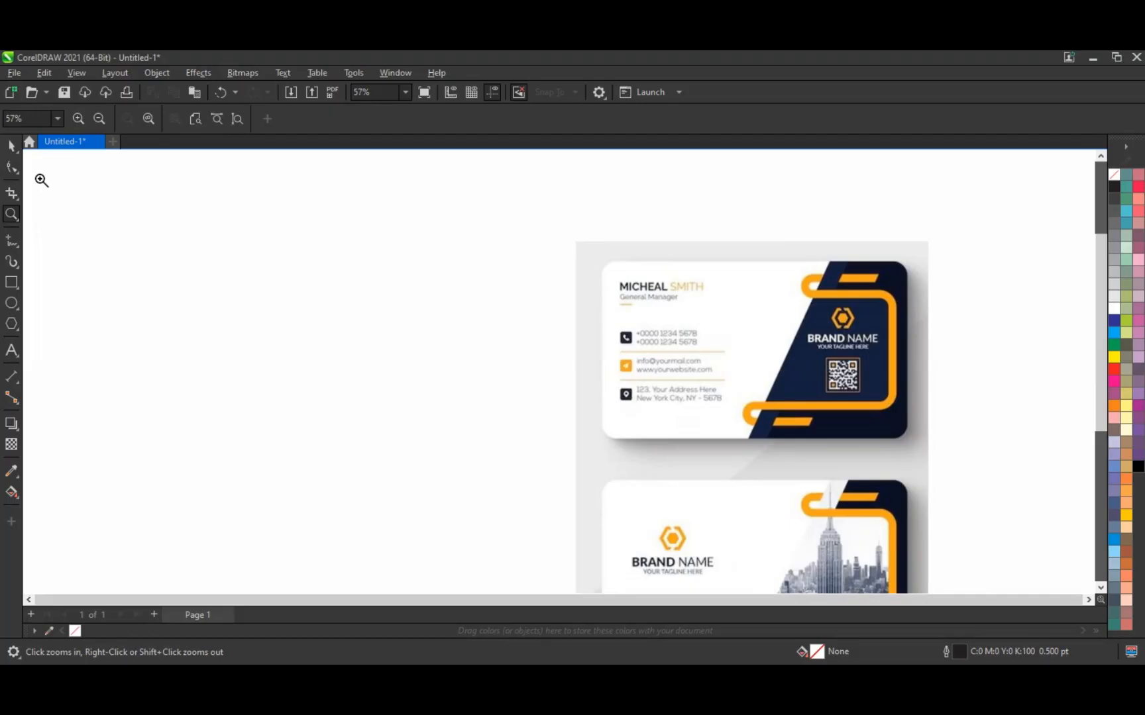
Step: Zoom in on the reference cards and draw a 10.862 × 6.413 inch rectangle beside them
drag(41, 178, 891, 565)
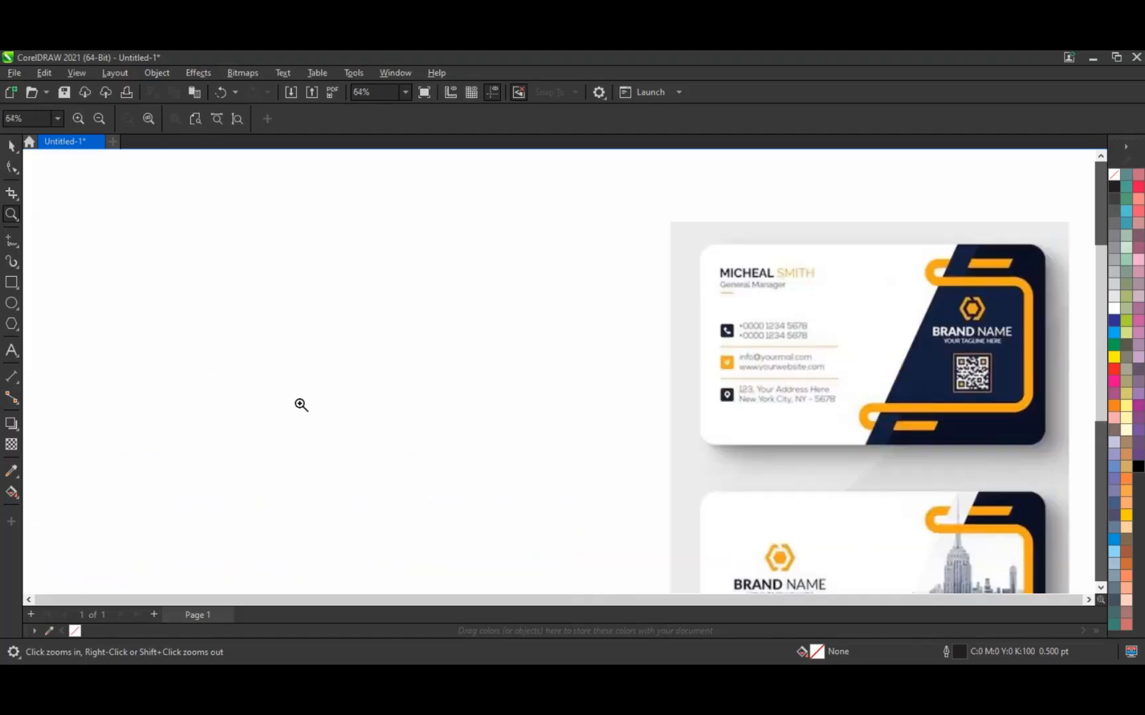
click(11, 282)
drag(91, 222, 568, 505)
Step: Round the rectangle's corners to a 0.406 inch radius and position it left of the reference cards
click(11, 167)
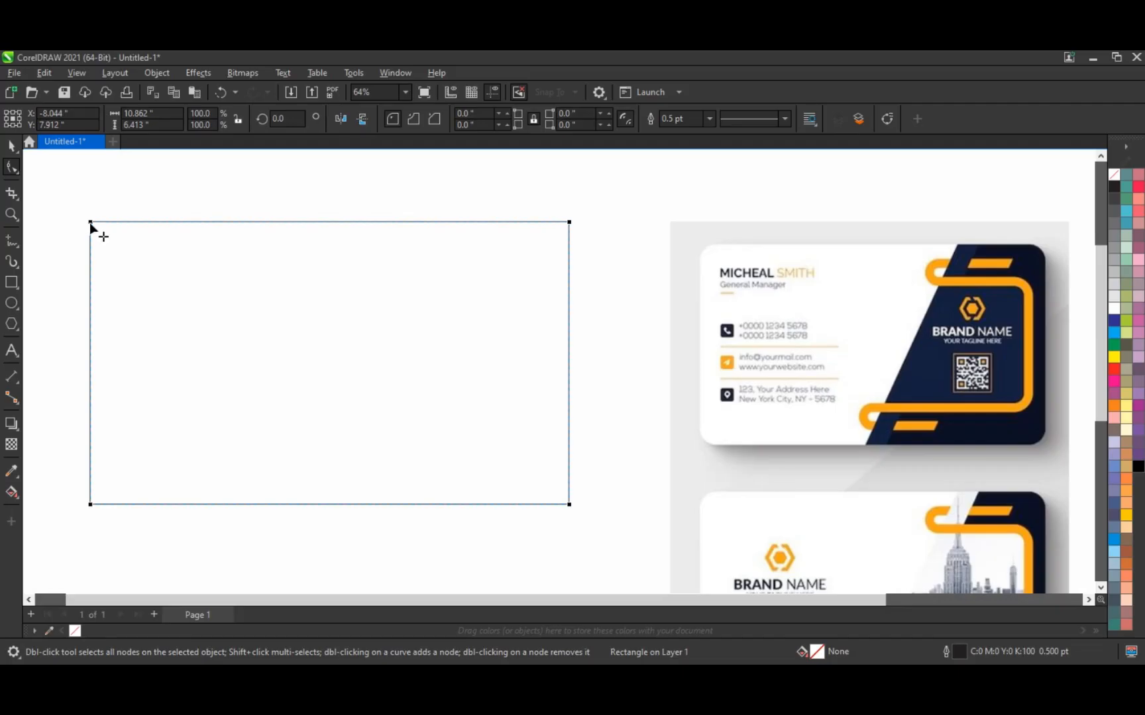
drag(90, 224, 86, 239)
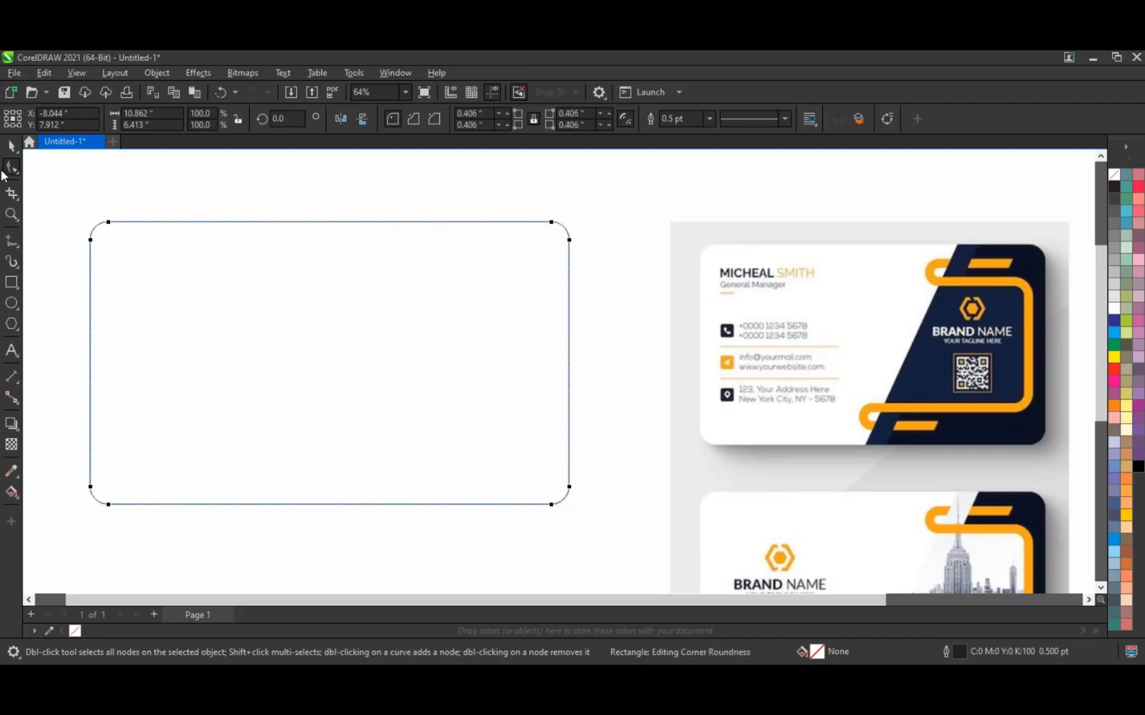
click(13, 149)
drag(270, 326, 309, 346)
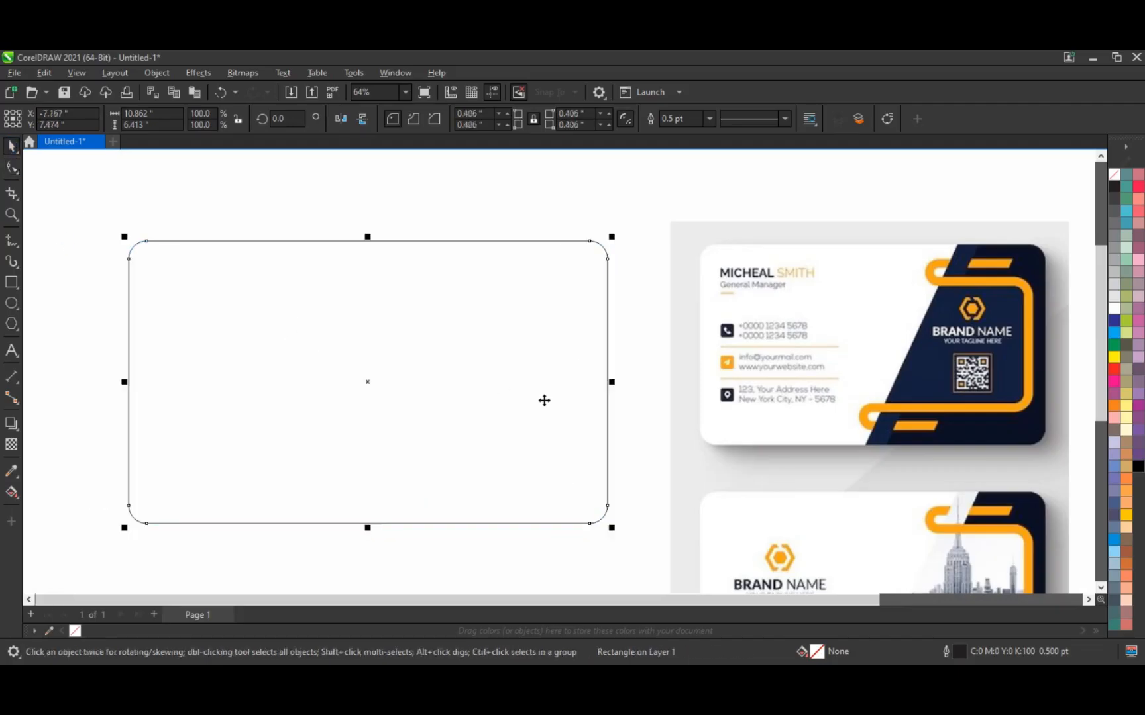
scroll(712, 435, down, 2)
click(728, 434)
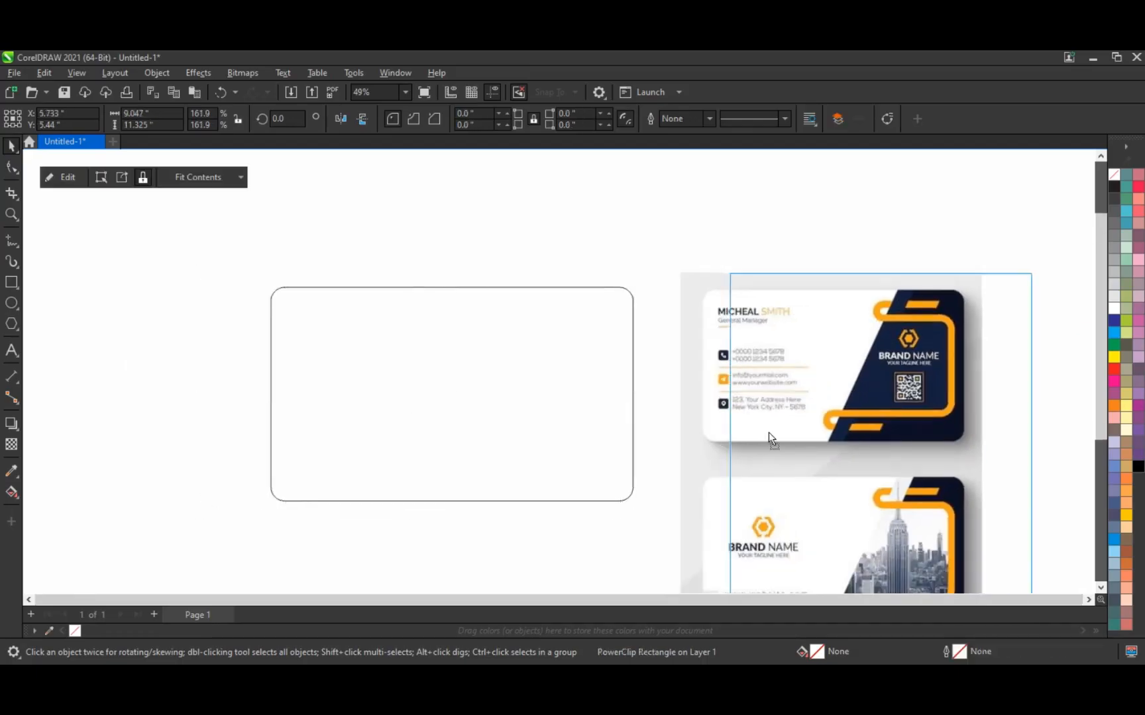
drag(620, 418, 613, 415)
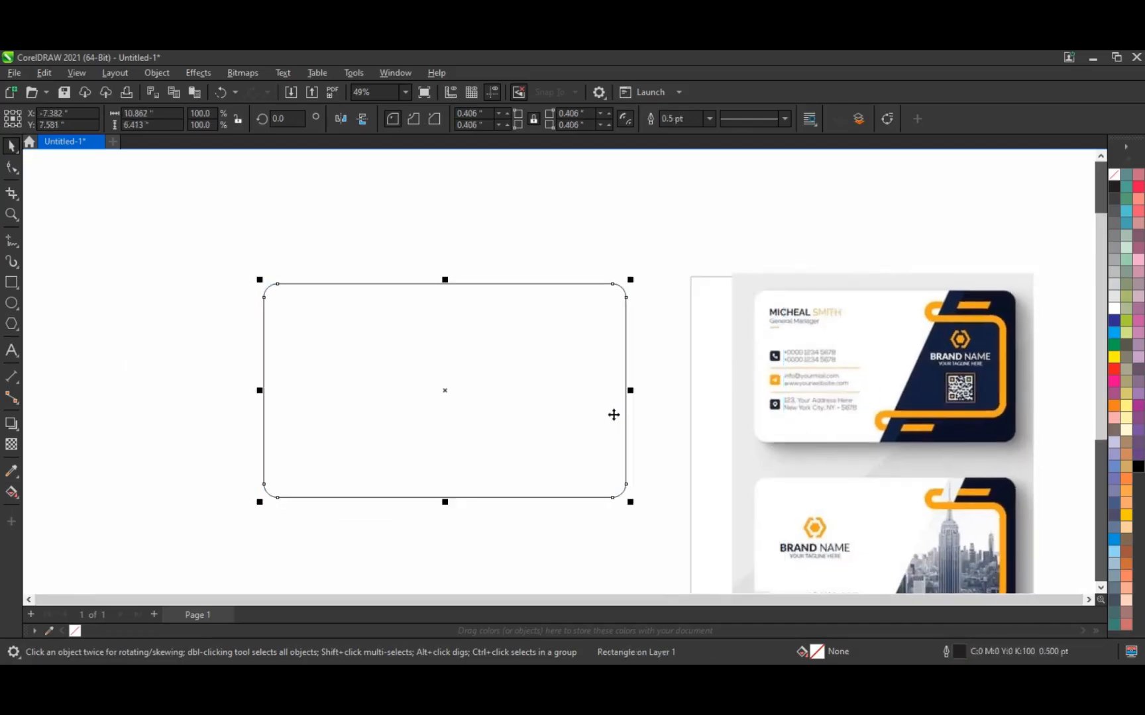
click(667, 494)
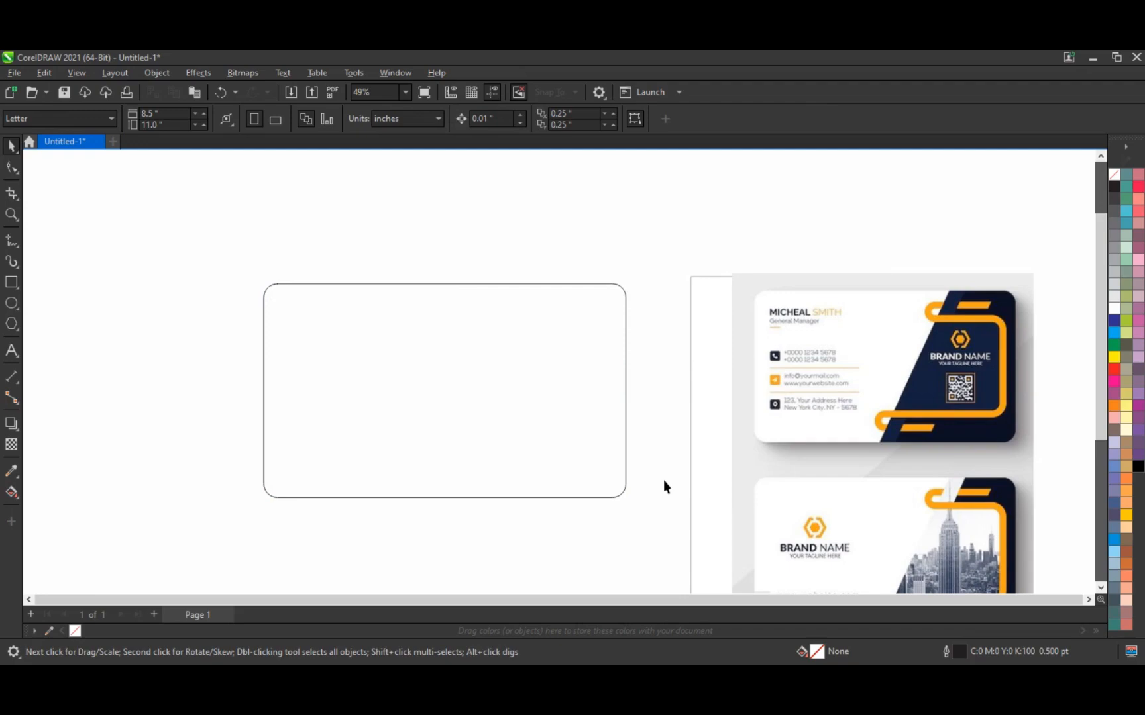
Step: Draw a straight line from above the card's top edge to below its bottom, shifted slightly right
click(12, 242)
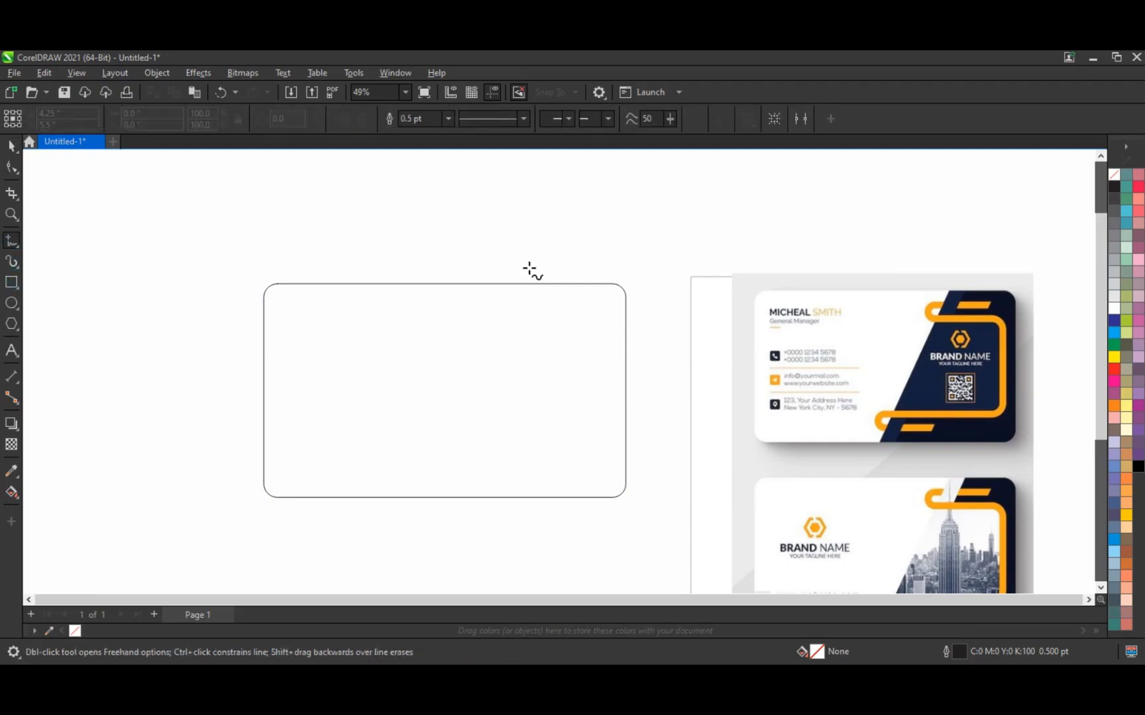
click(529, 270)
click(389, 511)
click(385, 516)
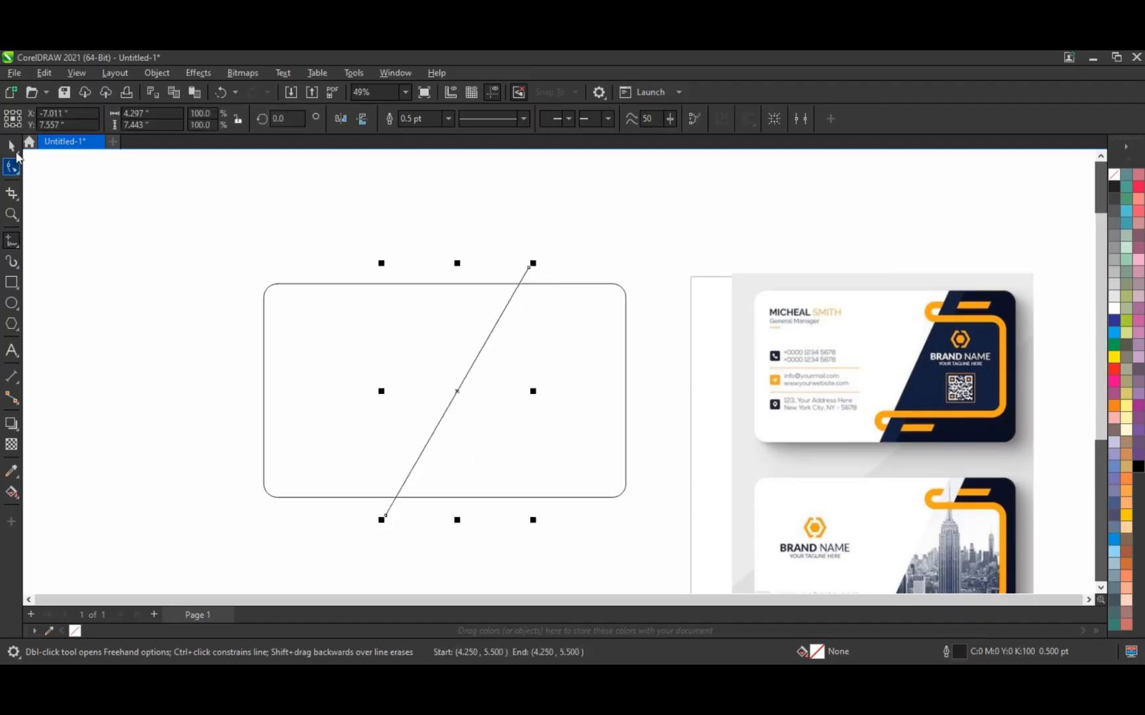
key(space)
mouse_move(459, 393)
mouse_down()
mouse_move(479, 395)
mouse_move(468, 392)
mouse_up()
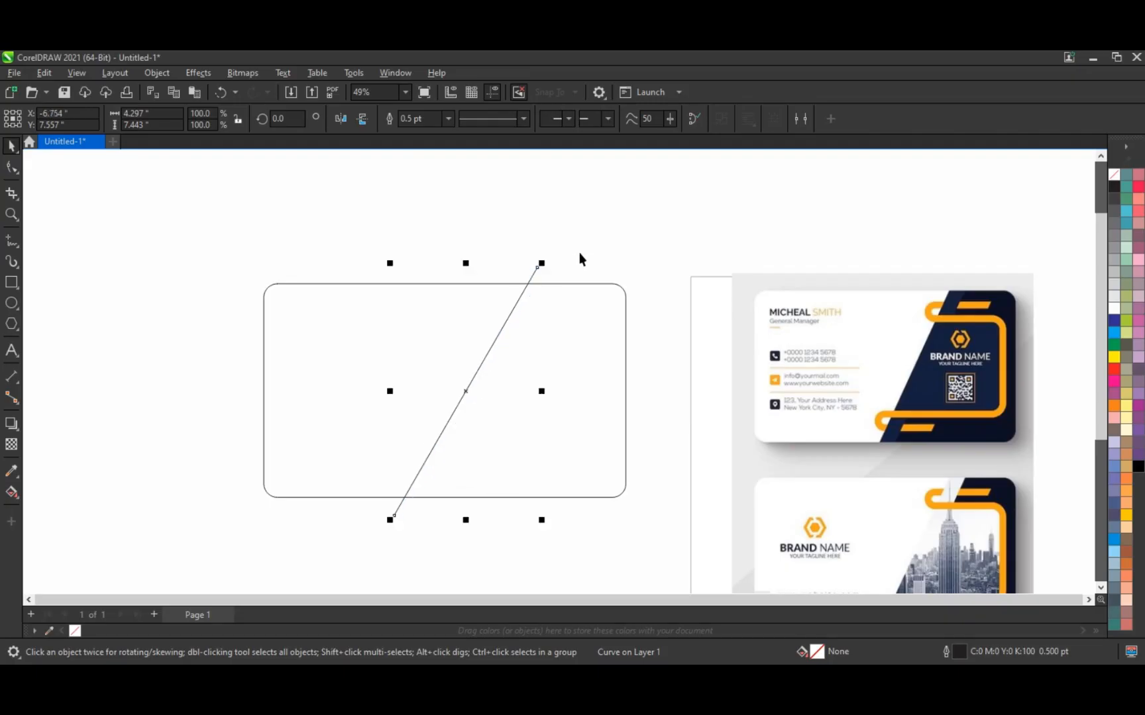
click(580, 254)
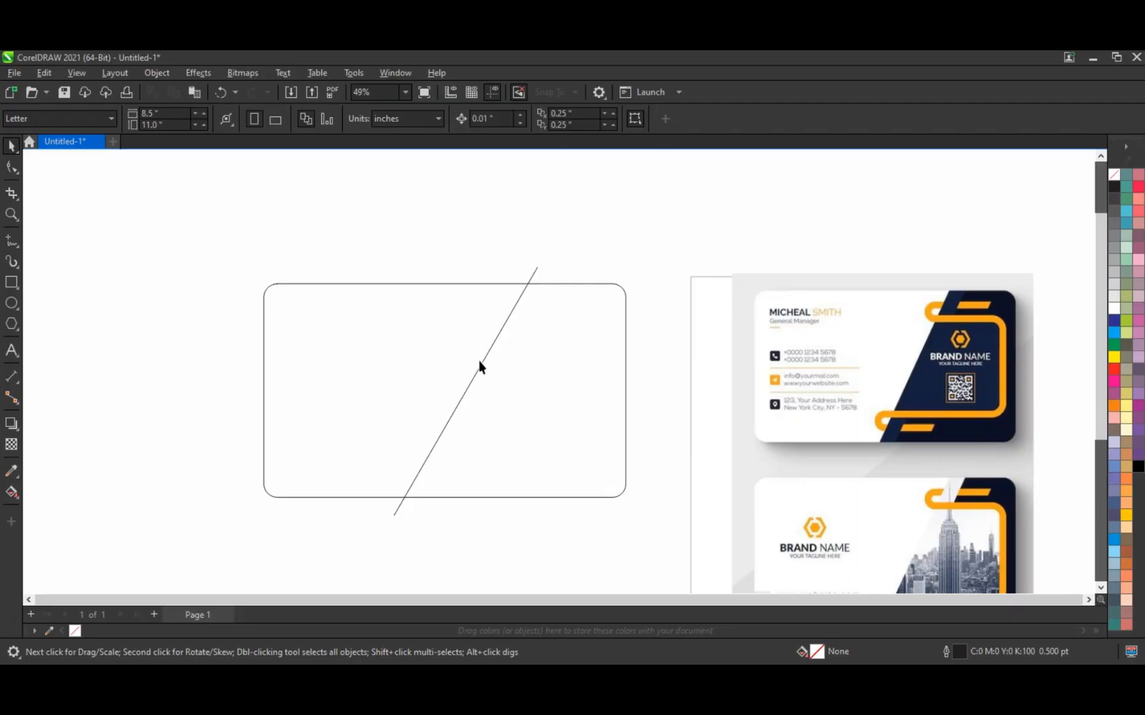
Step: Smart-fill the card region right of the diagonal with grey
click(17, 503)
click(41, 507)
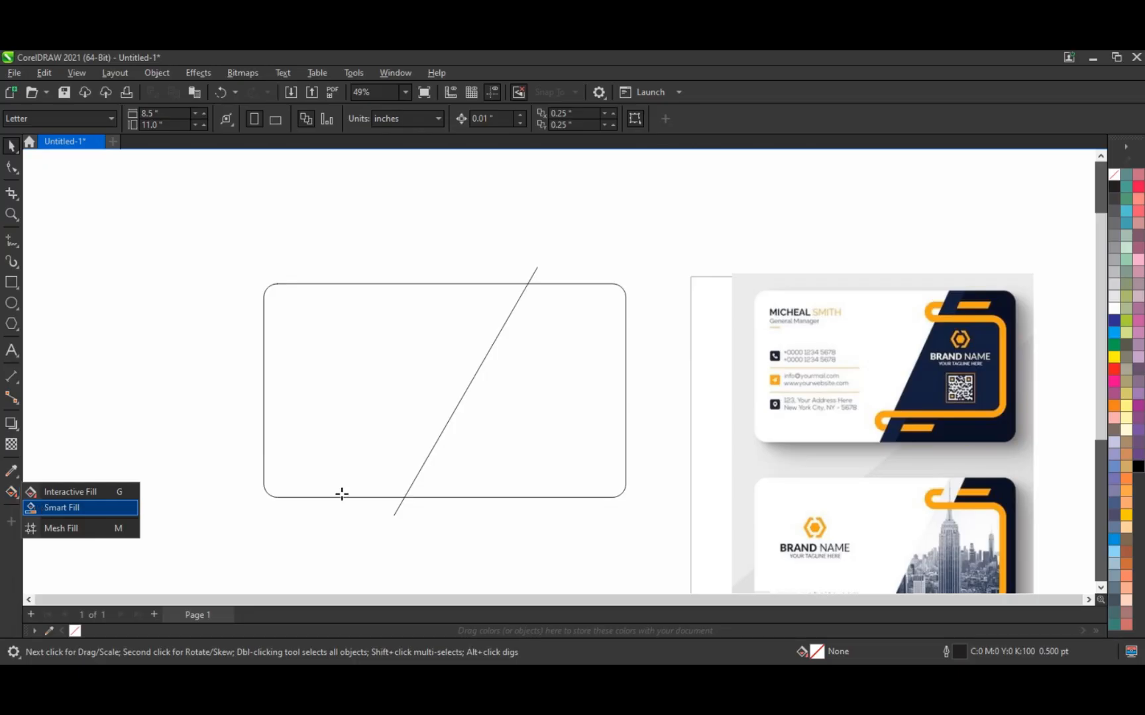
click(529, 444)
click(12, 146)
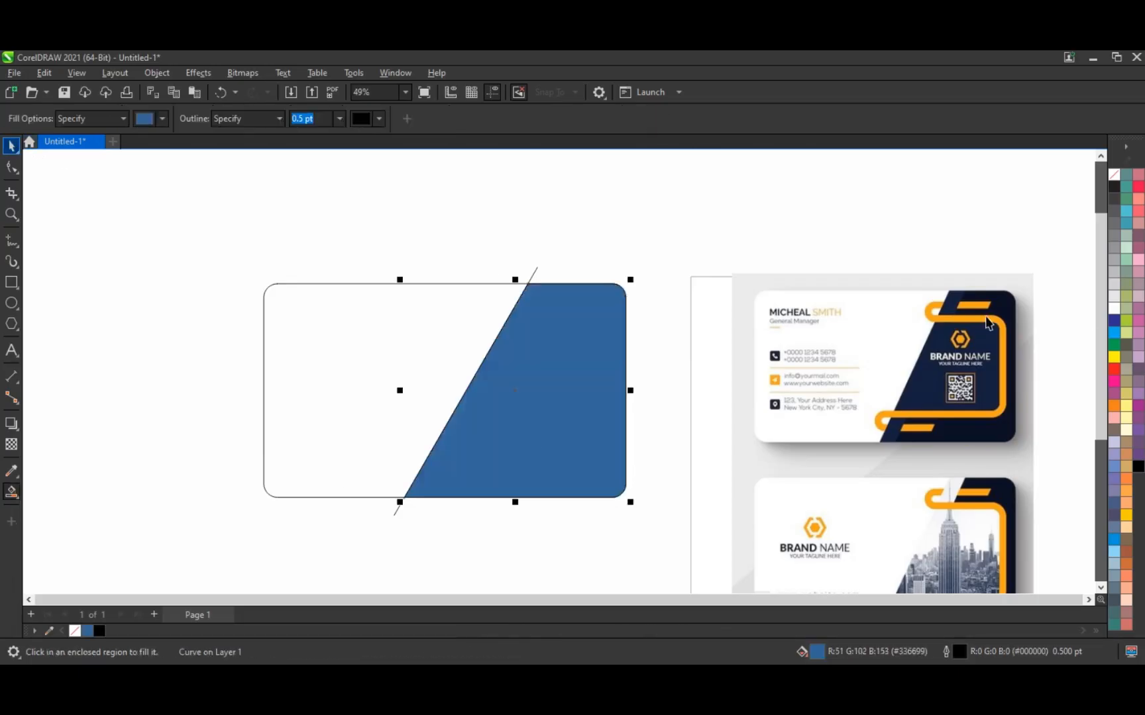
click(1114, 273)
Step: Leave a parallel copy of the diagonal line just to the right of the original
click(537, 269)
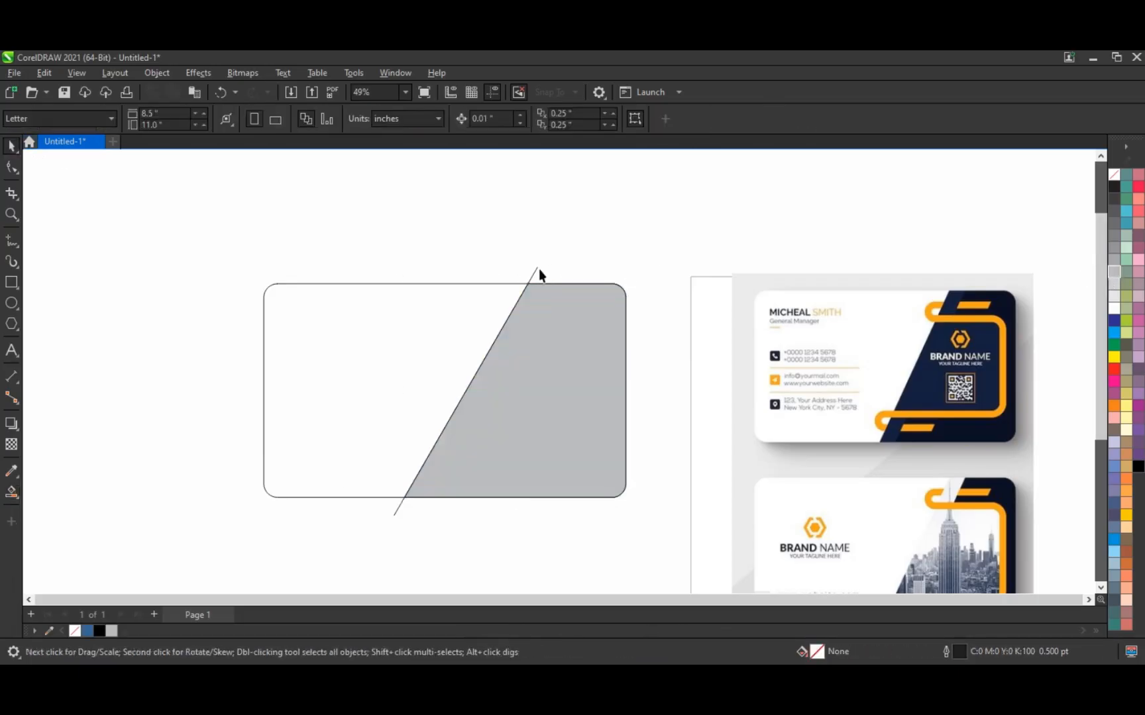
drag(537, 269, 557, 267)
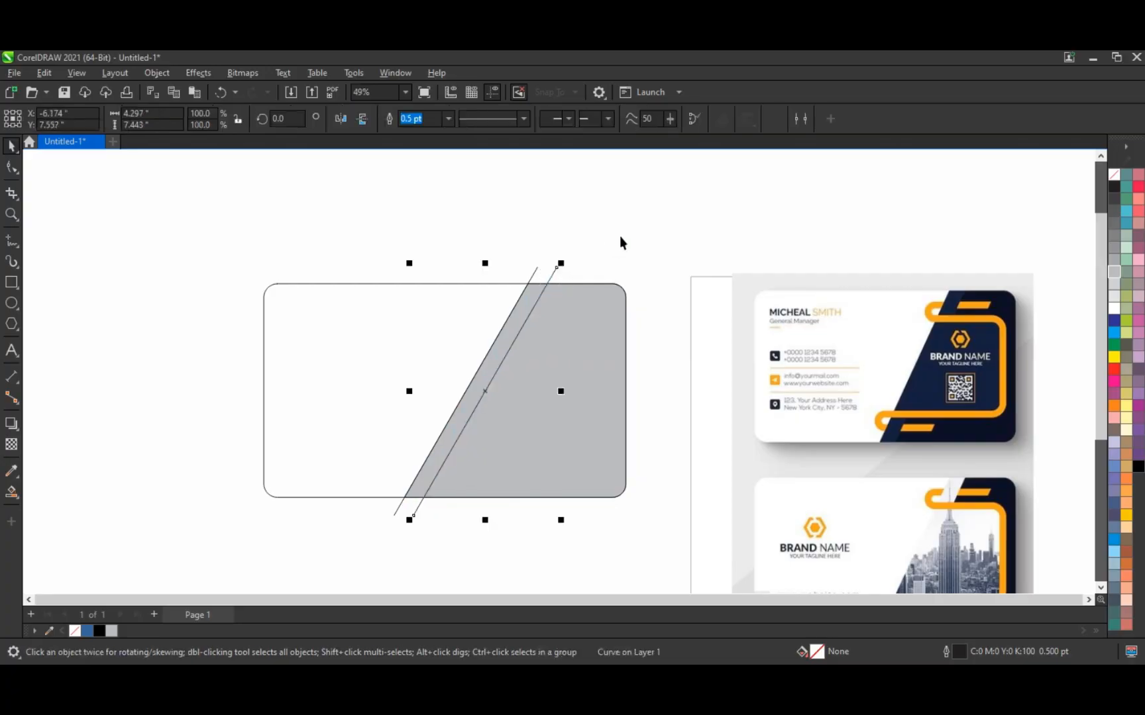
click(620, 236)
Step: Draw a smaller rectangle inside the card and round its corners
click(13, 285)
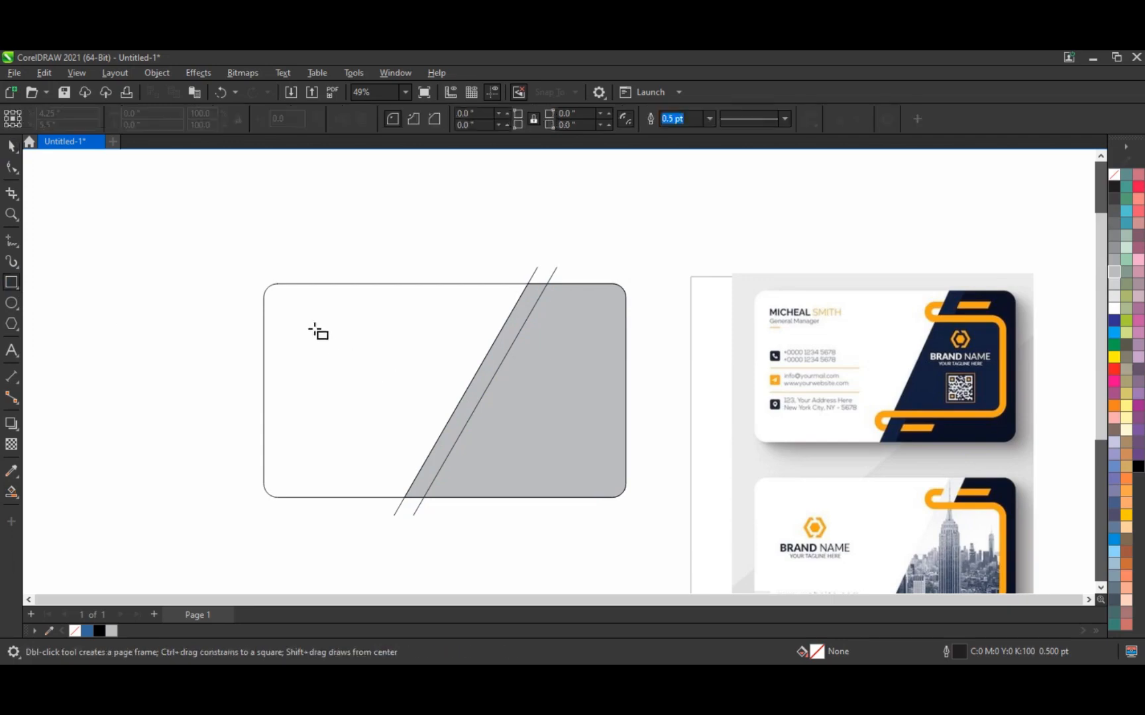
drag(310, 323, 595, 465)
key(F10)
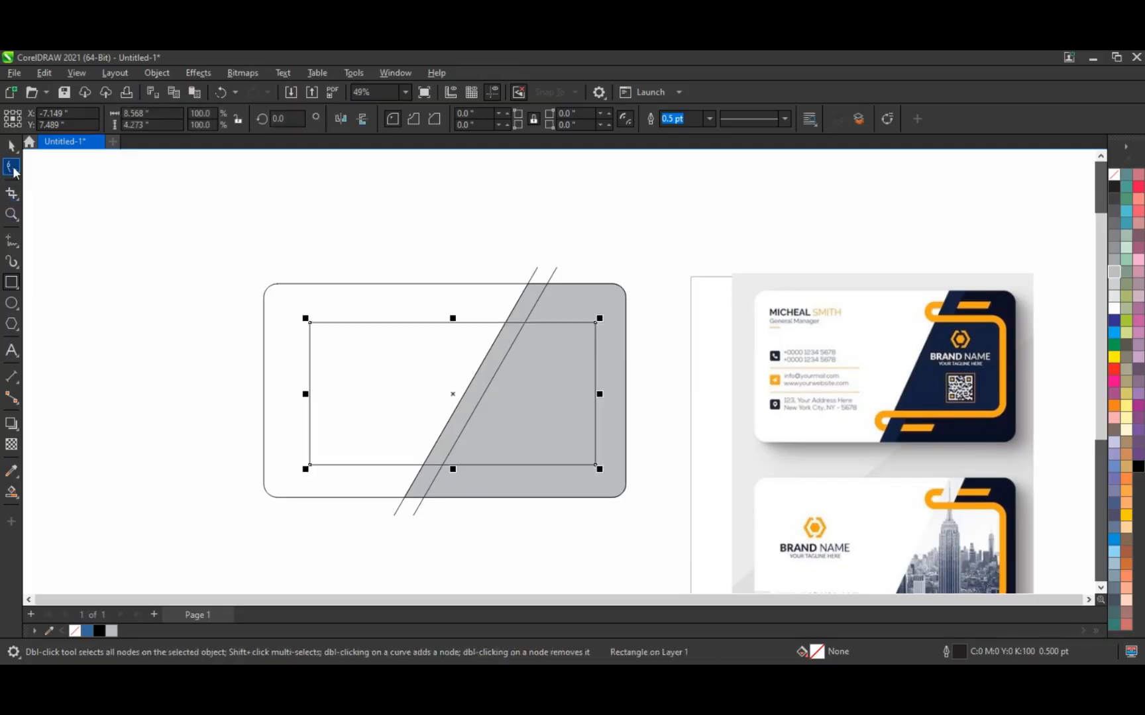
drag(315, 328, 312, 335)
click(11, 146)
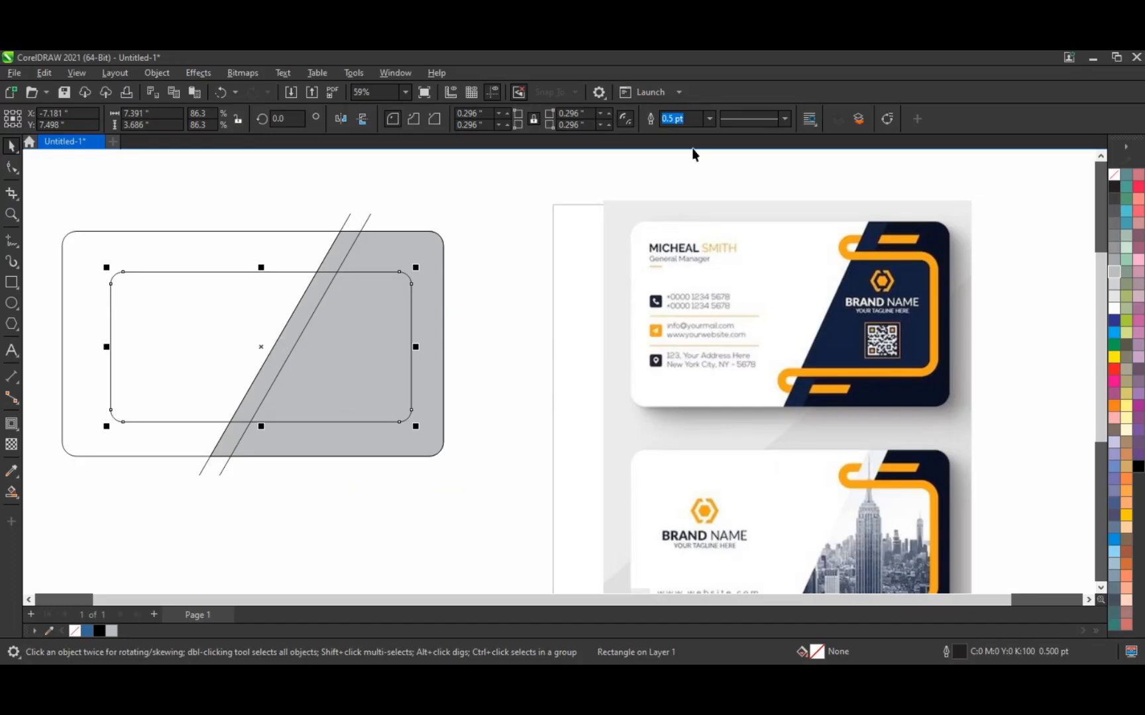
Step: Give the inner rounded rectangle a 16.0 pt outline width
click(709, 119)
click(684, 231)
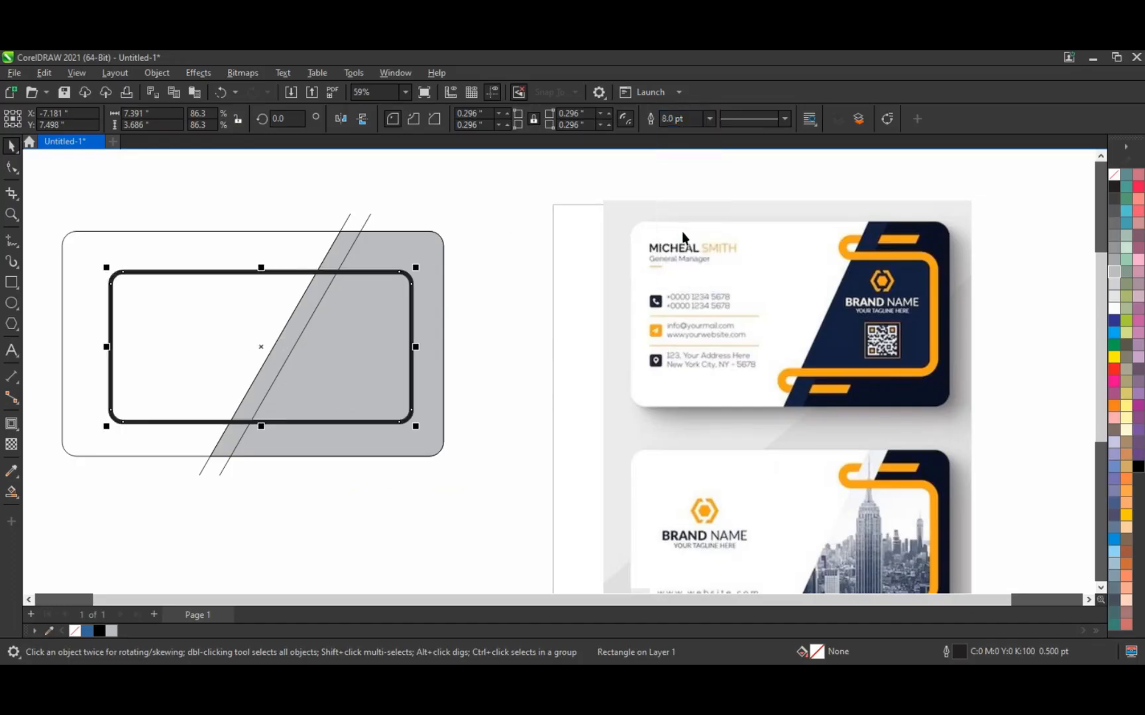
click(709, 119)
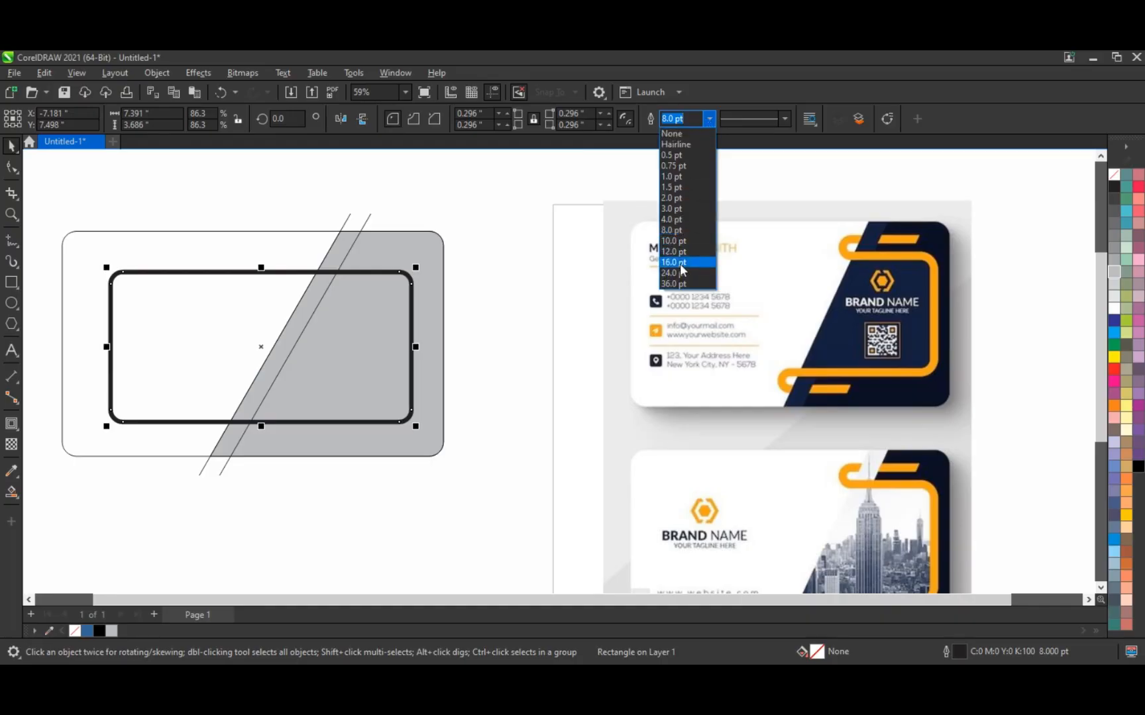
click(679, 265)
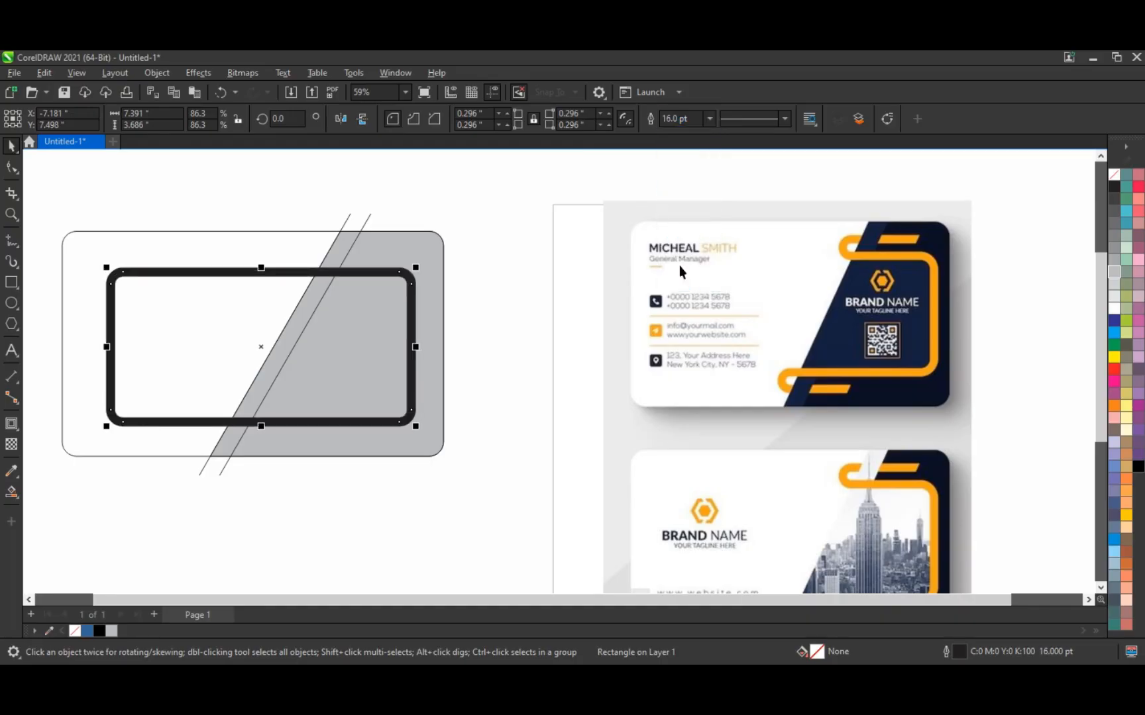
click(530, 267)
click(394, 273)
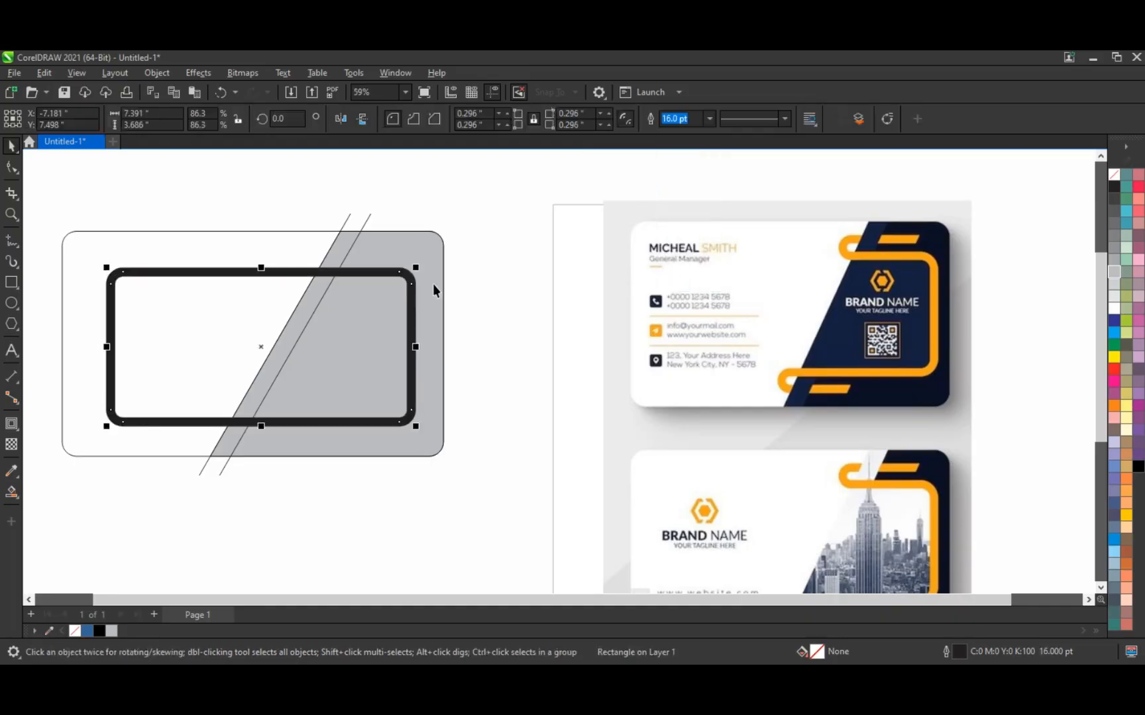
click(164, 72)
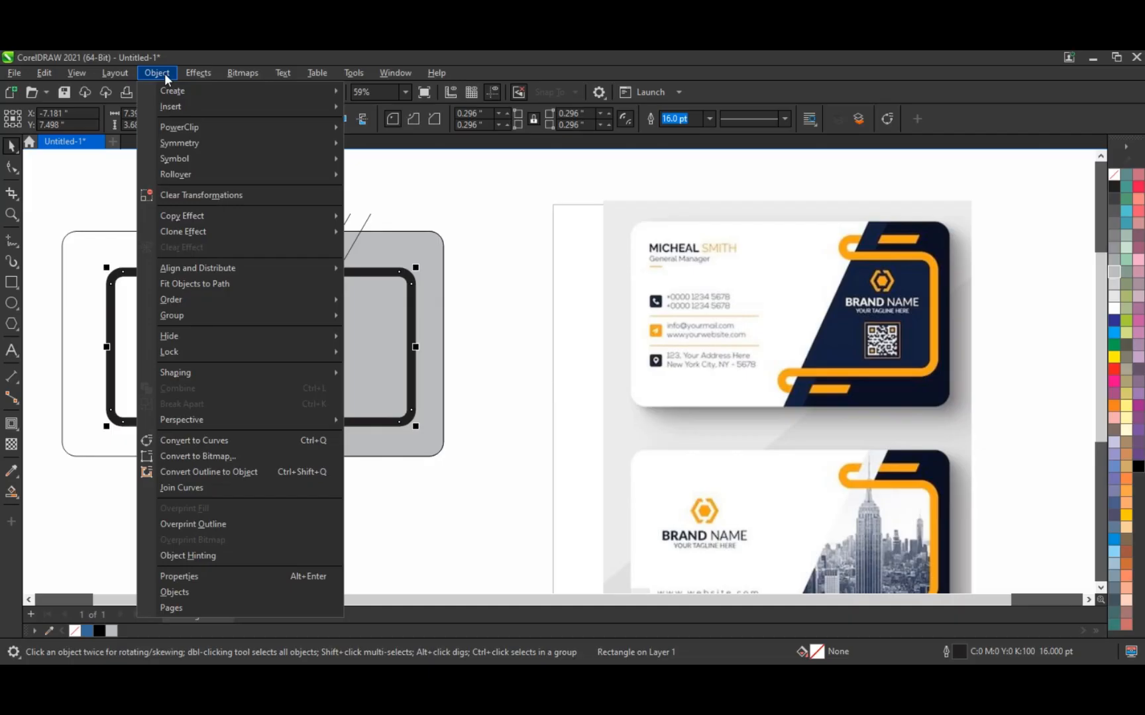
Step: Convert the thick outline to an object with no fill and a visible outline colour
click(197, 472)
click(518, 367)
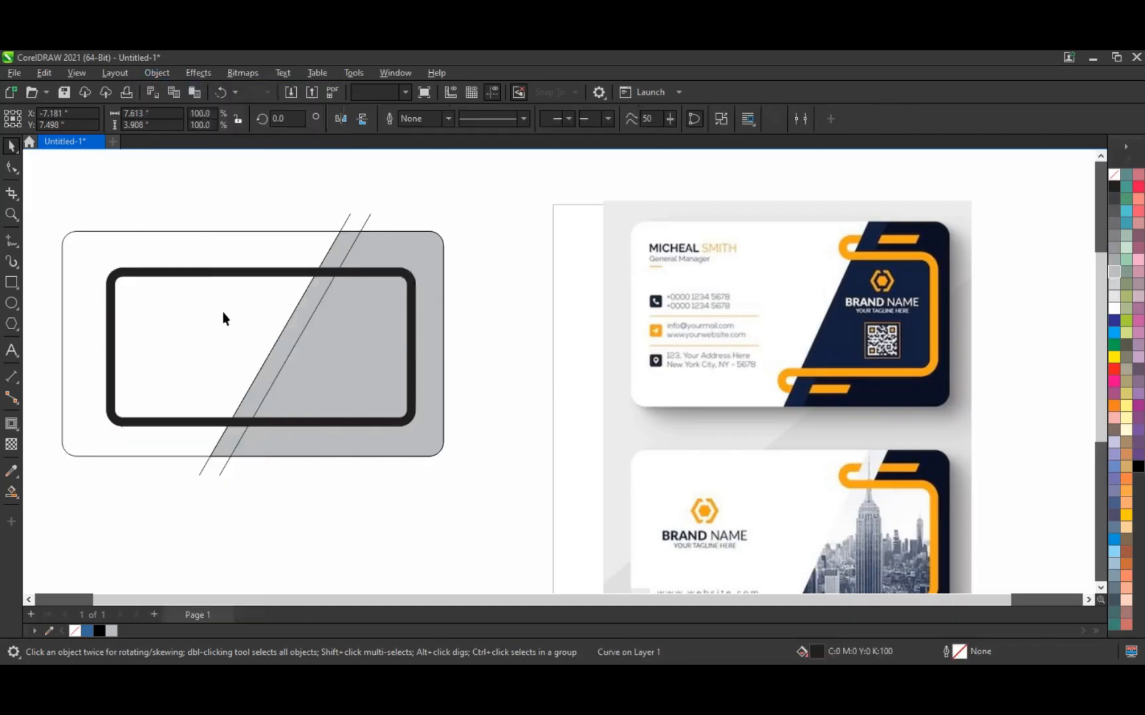
click(216, 273)
click(1115, 177)
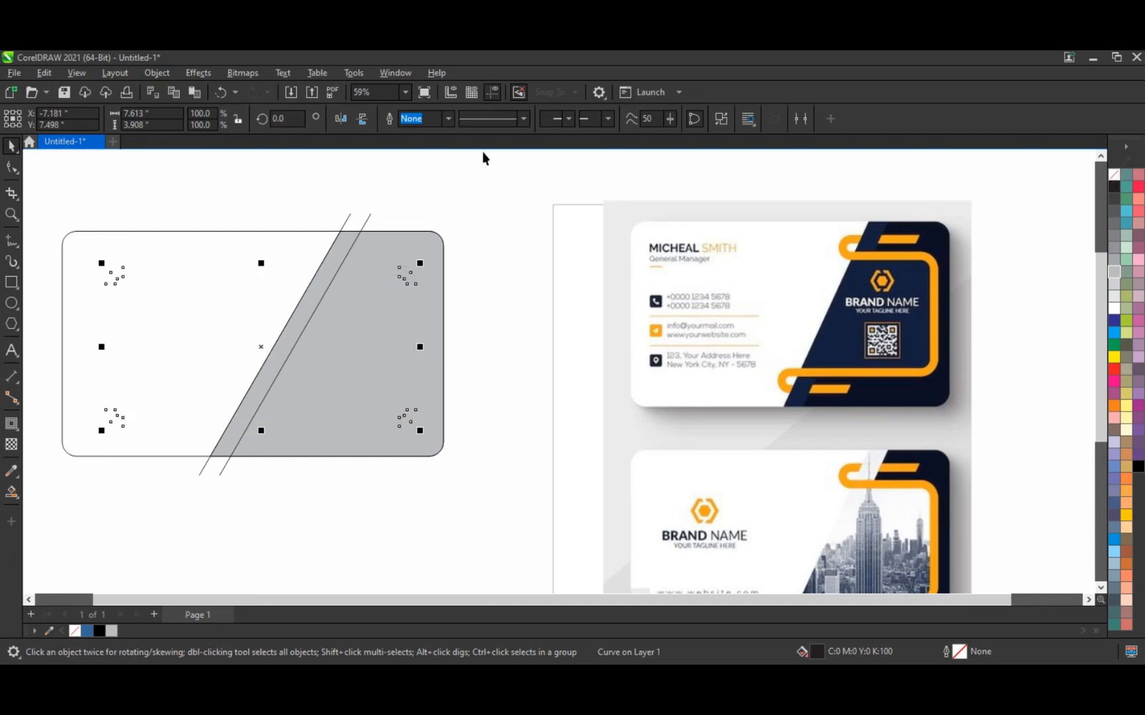
right_click(1114, 190)
click(1093, 198)
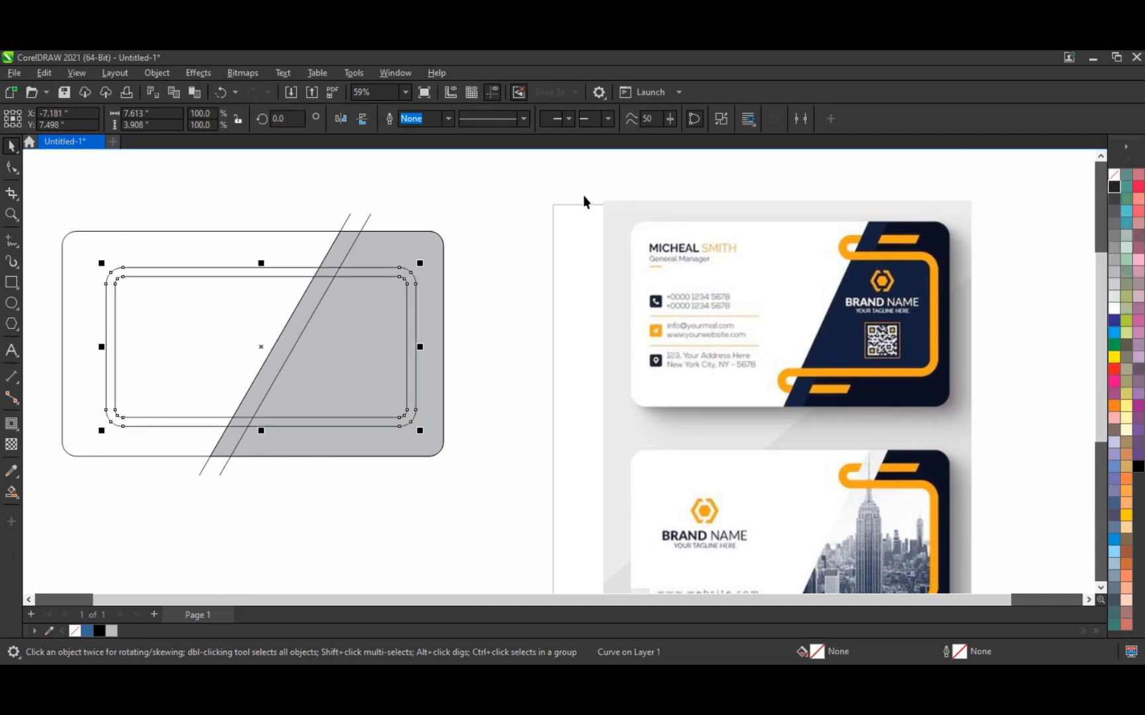
click(534, 199)
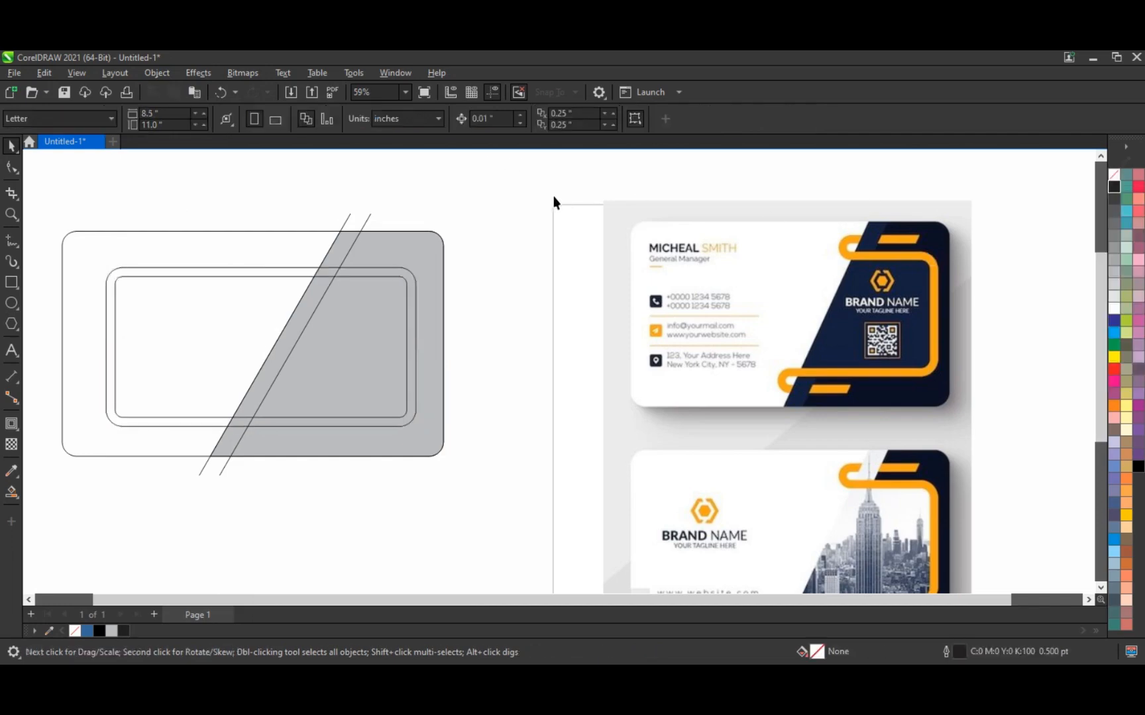
Step: Nudge the inner frame curve slightly right and zoom in on the card's right portion
click(199, 269)
key(Right)
key(Right)
key(Right)
key(Right)
key(Right)
key(Right)
key(Right)
key(Right)
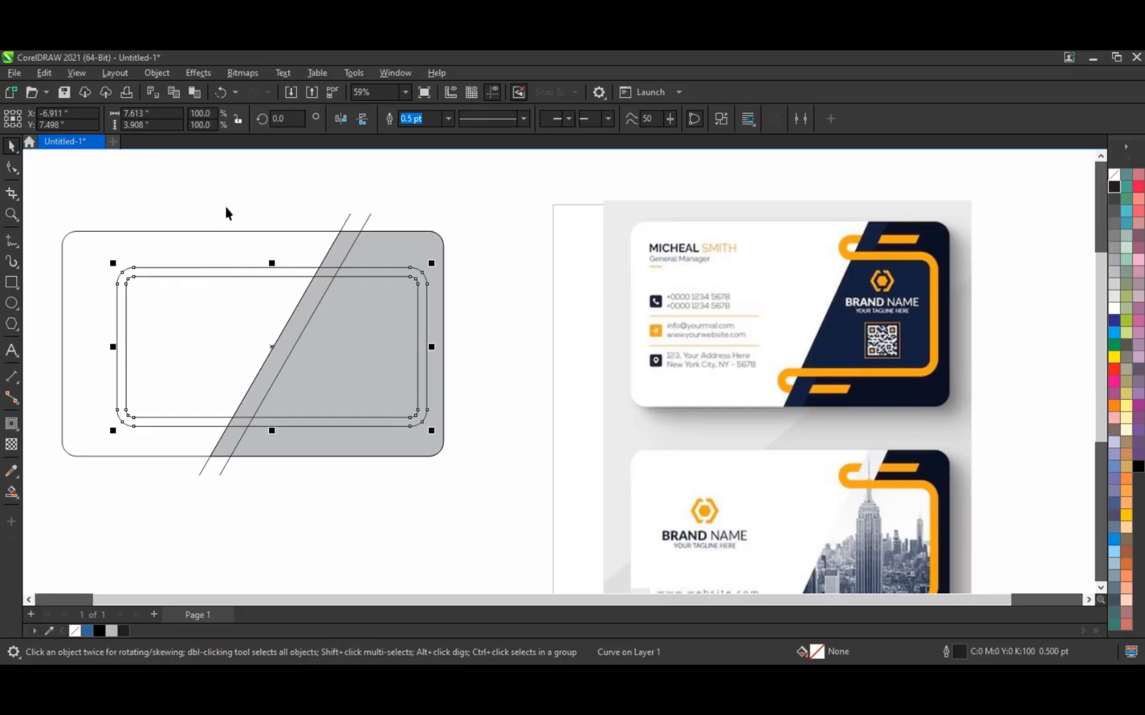
key(Escape)
key(z)
drag(196, 205, 974, 417)
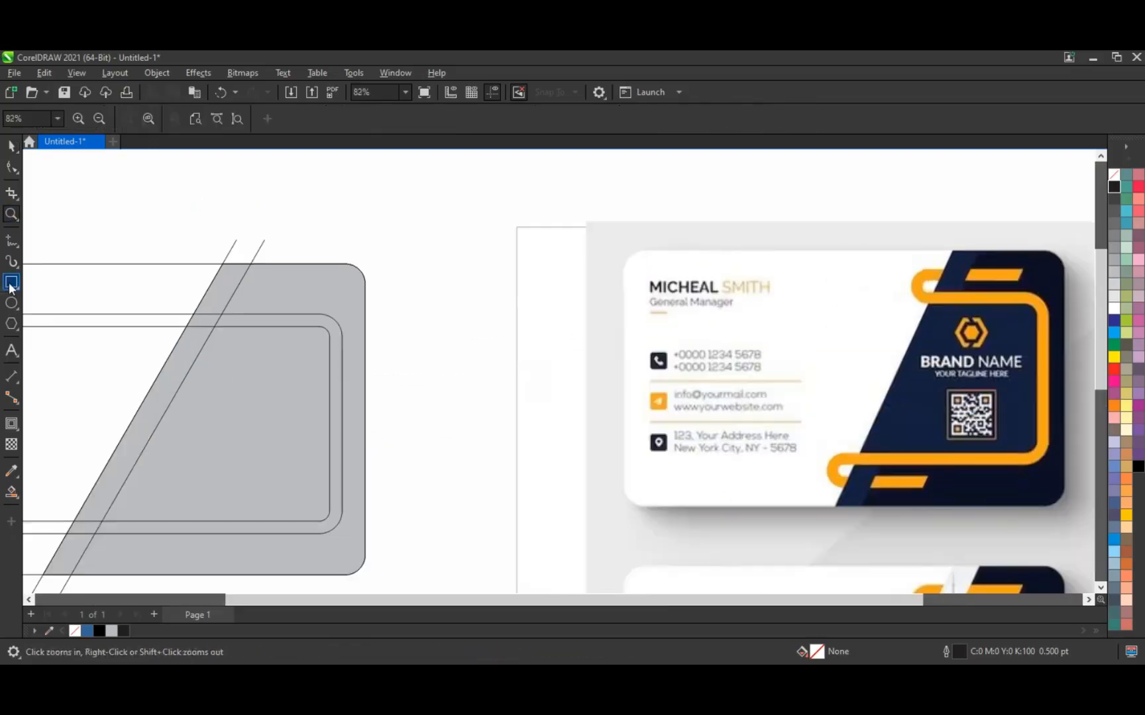
Step: Draw a rounded pill-shaped bar and place it across the frame's top edge
click(12, 283)
drag(348, 185, 608, 251)
click(12, 168)
drag(574, 251, 633, 227)
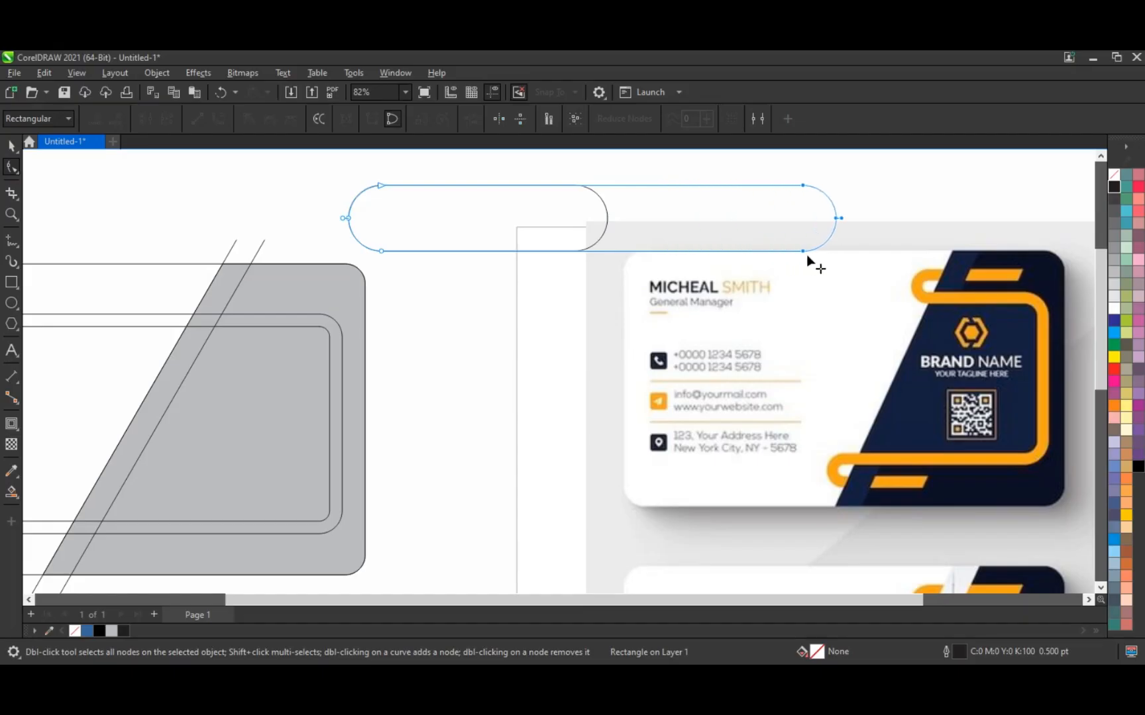
click(11, 149)
drag(497, 221, 301, 303)
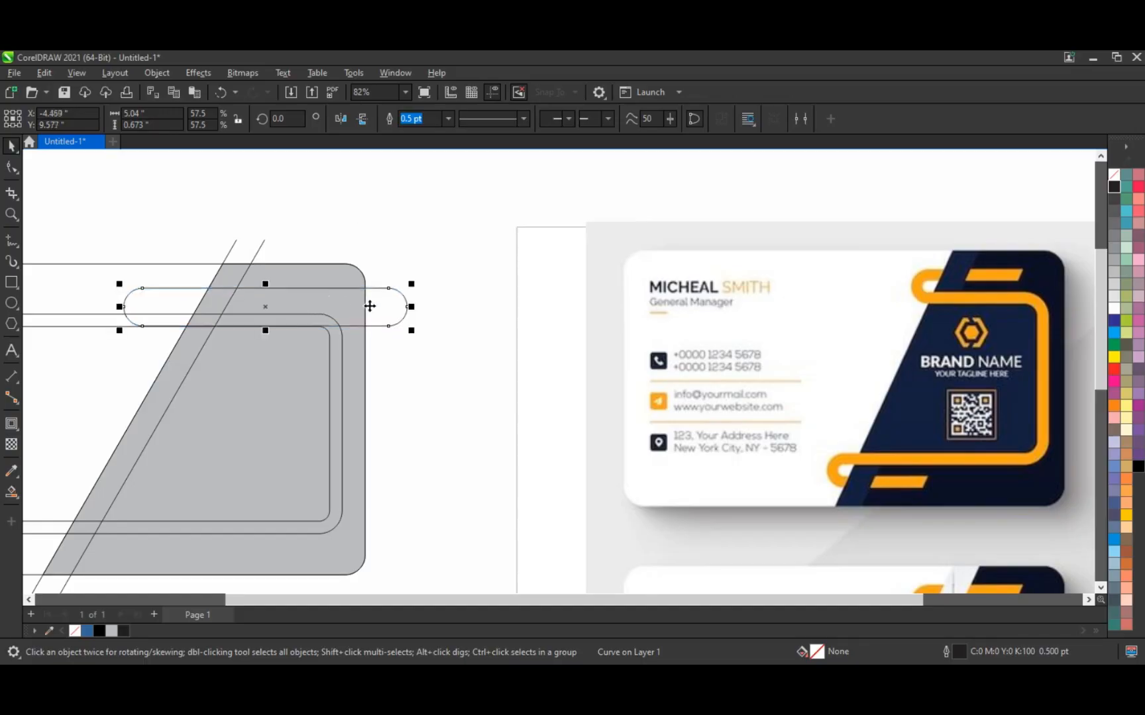
Step: Add a 0.229-inch inside contour to the pill bar
click(330, 345)
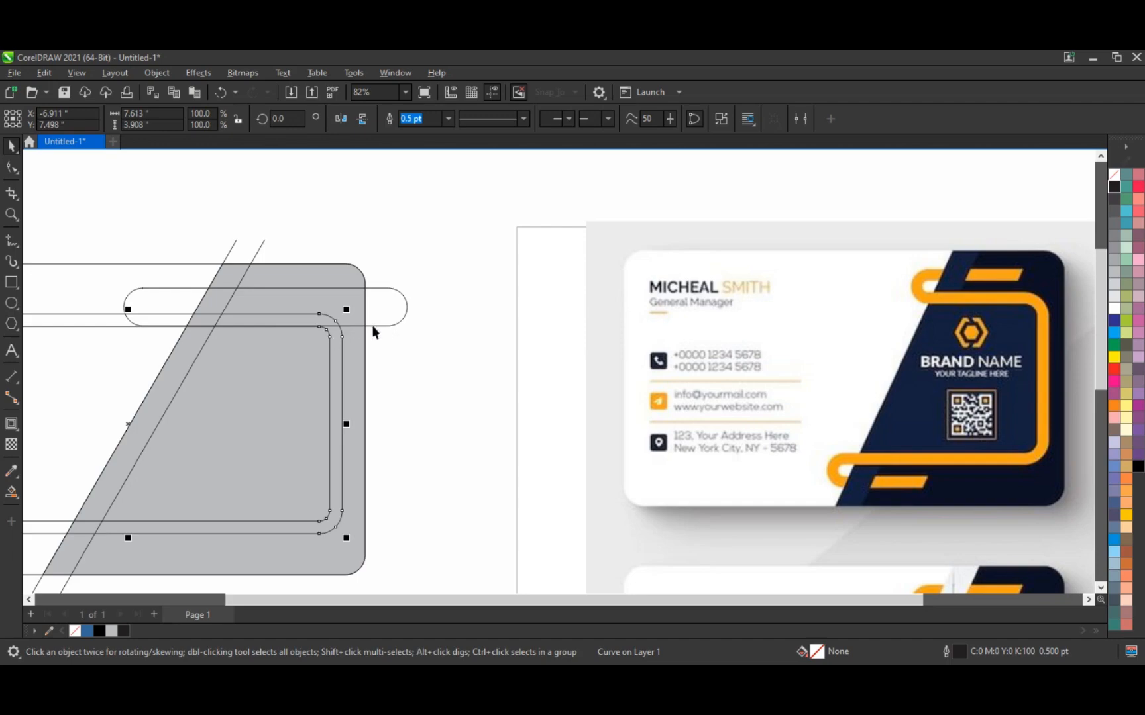
click(396, 306)
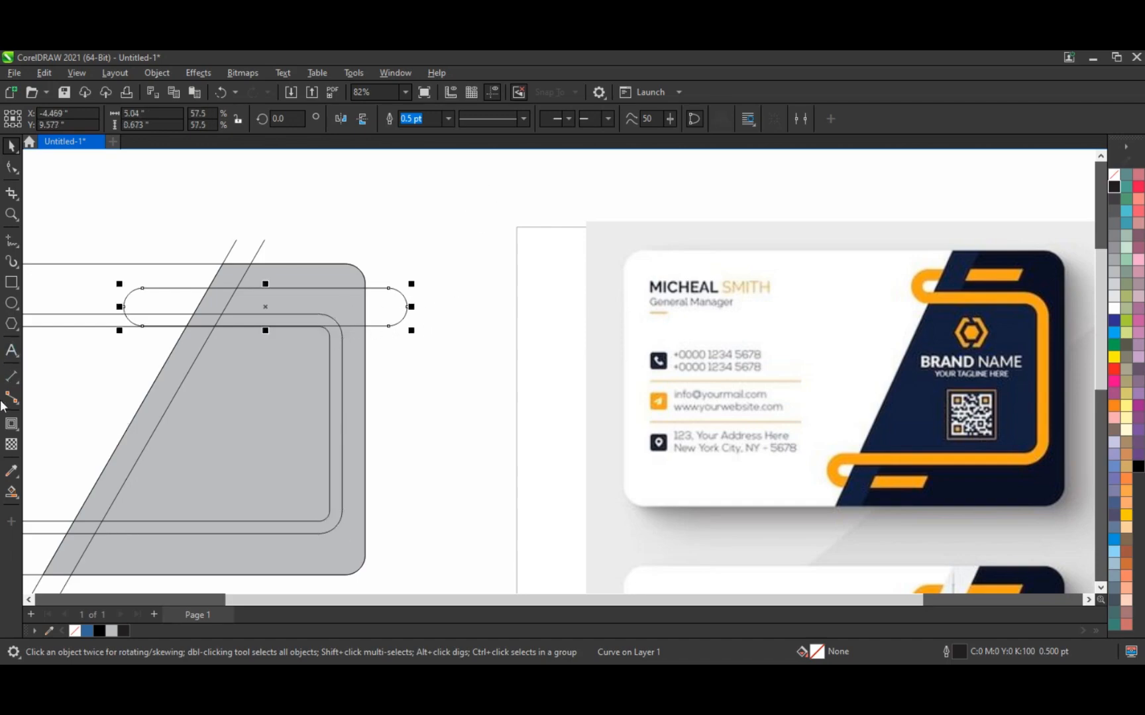
click(12, 424)
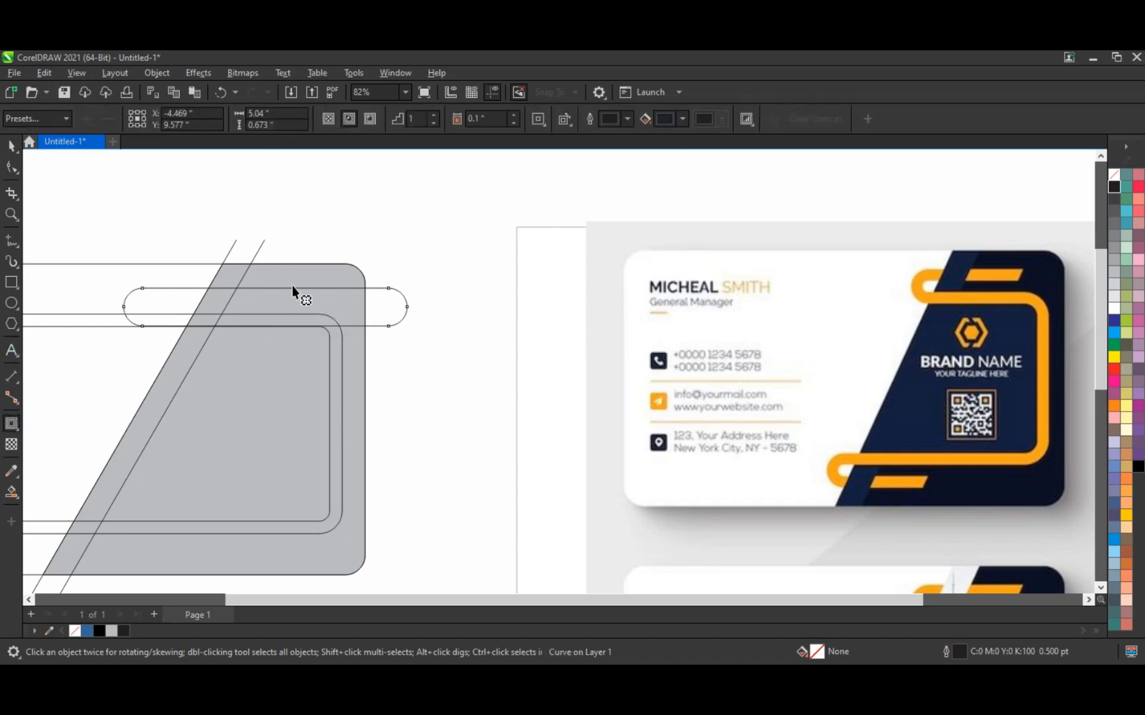
drag(276, 292, 274, 302)
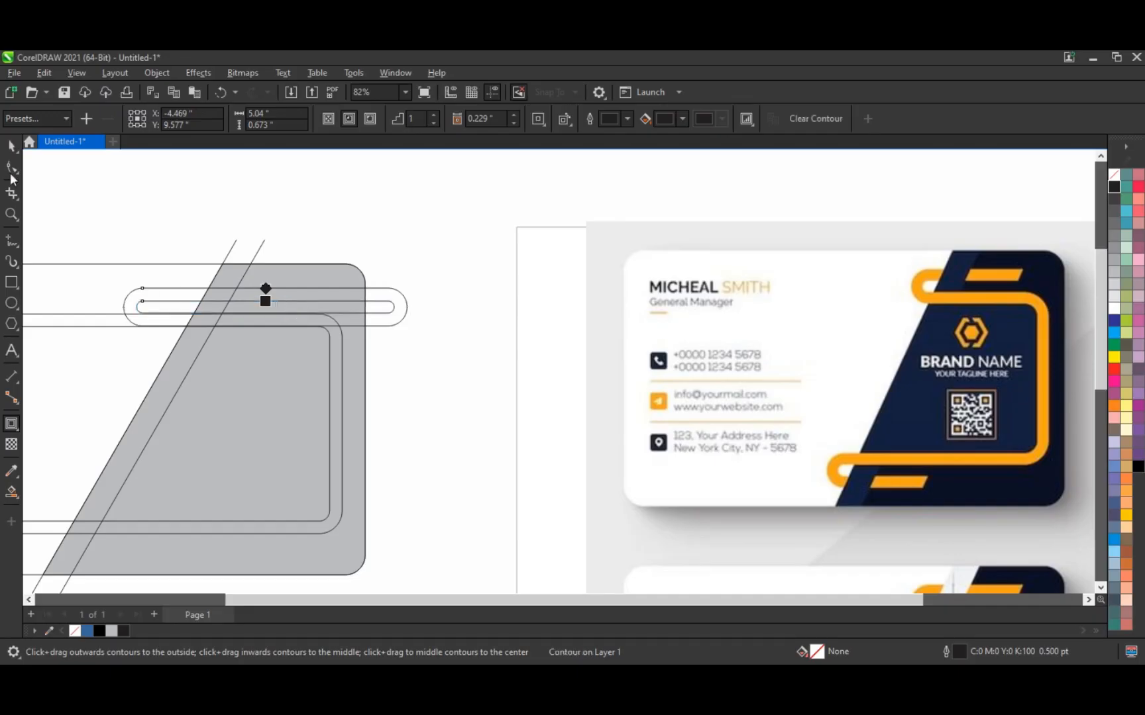
click(11, 145)
Step: Break the pill's contour apart into two separate outlines
click(157, 72)
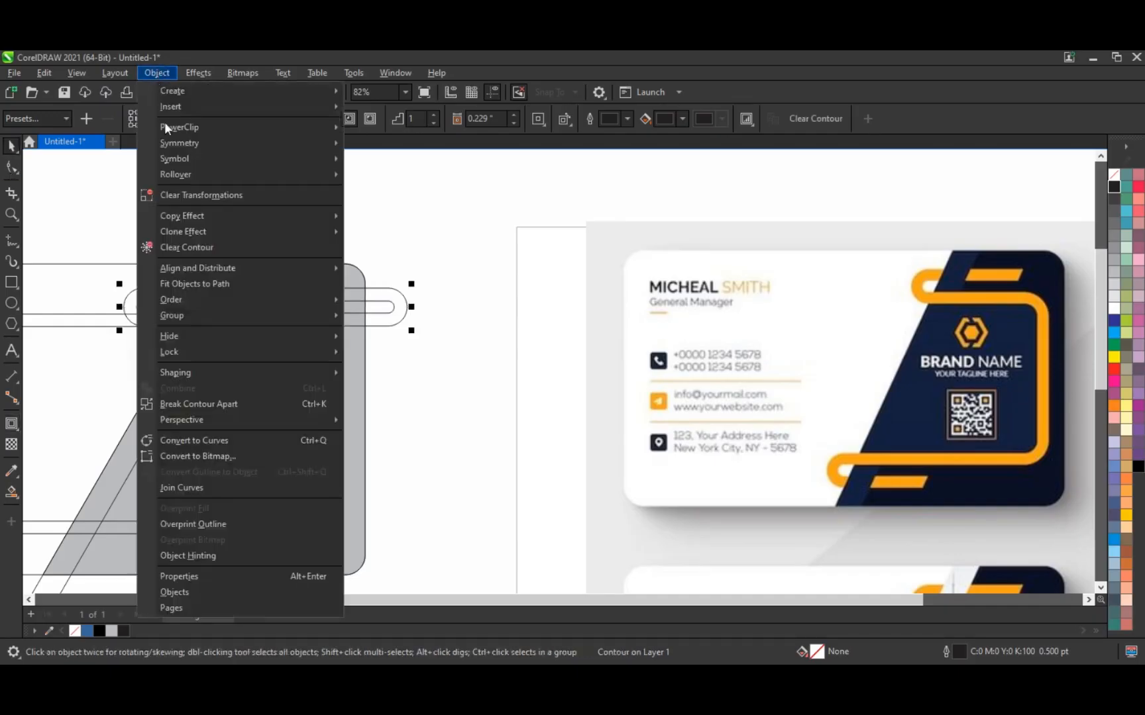
click(188, 402)
click(500, 274)
Step: Copy the pill outline pair onto the frame's bottom edge and nudge it right
scroll(493, 272, down, 2)
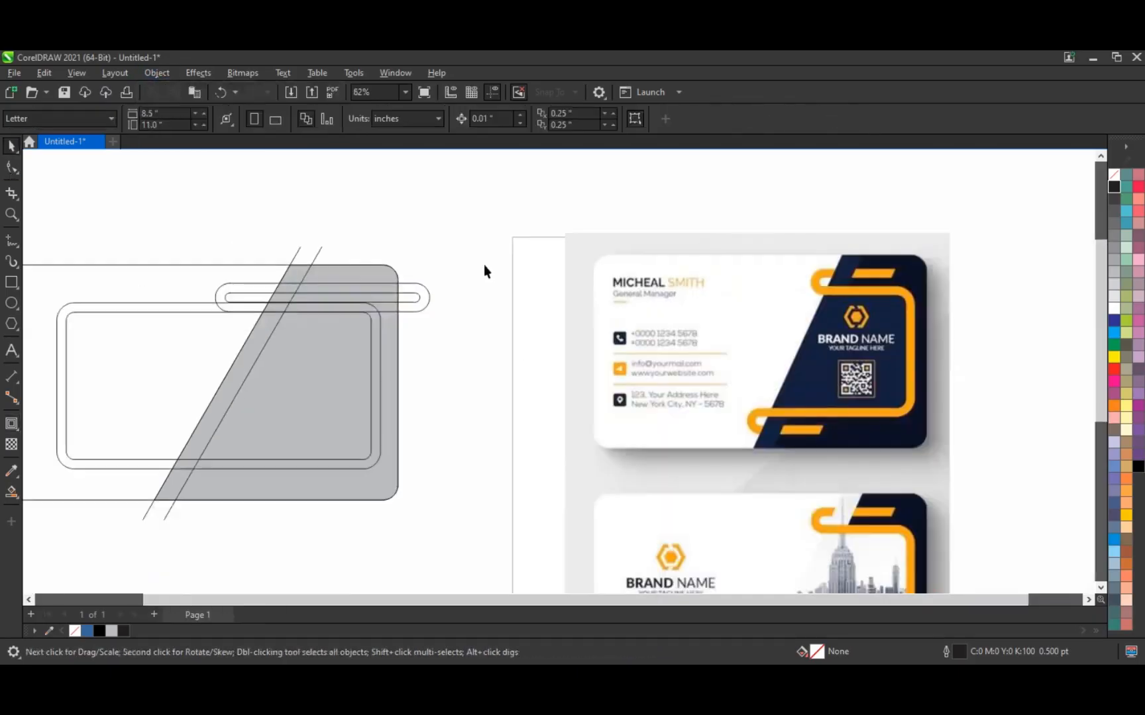
drag(188, 335, 191, 335)
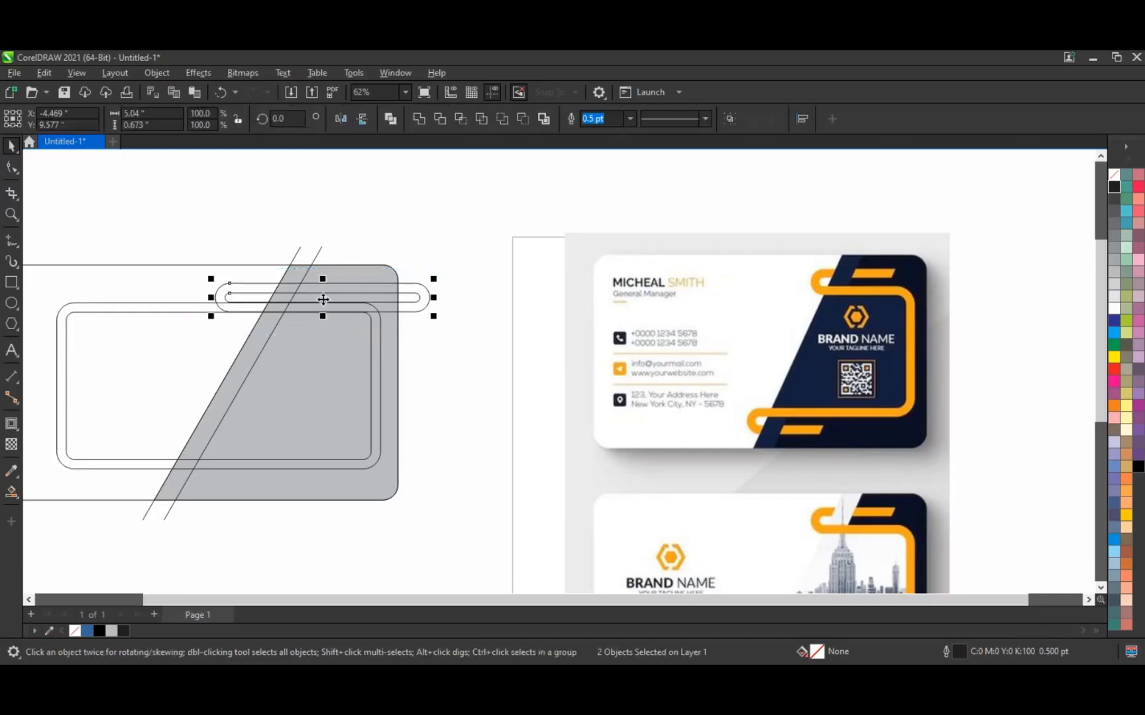
drag(322, 299, 298, 470)
scroll(419, 307, up, 4)
scroll(513, 363, down, 2)
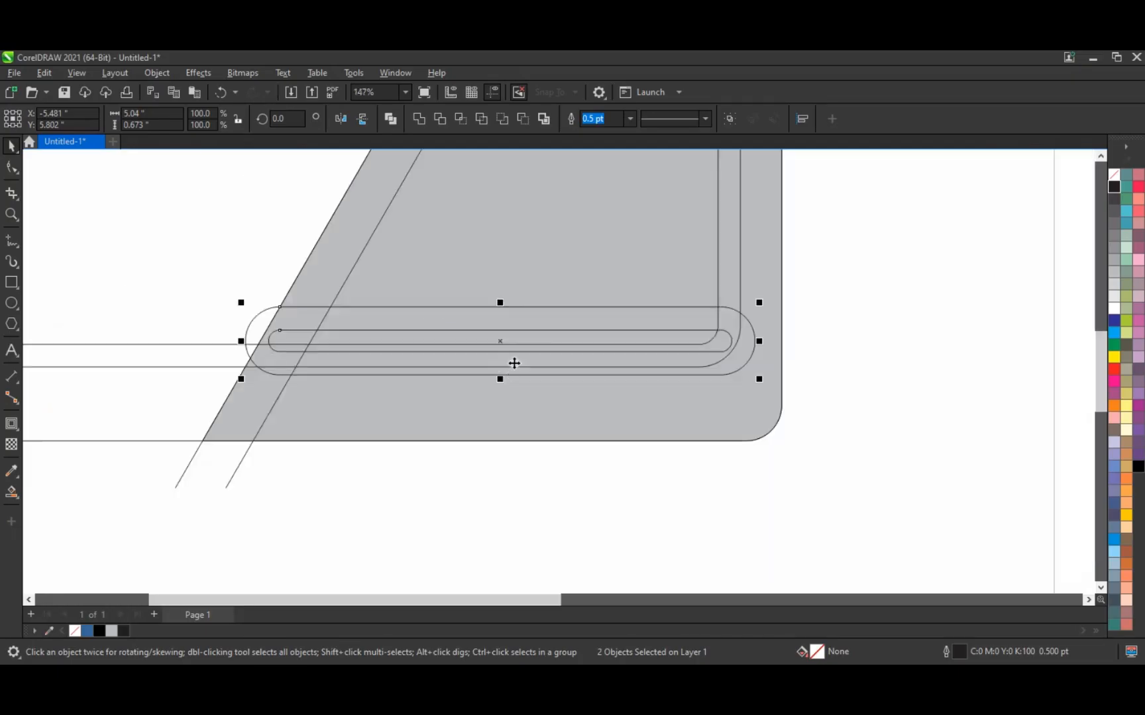
drag(498, 344, 350, 381)
scroll(310, 382, down, 3)
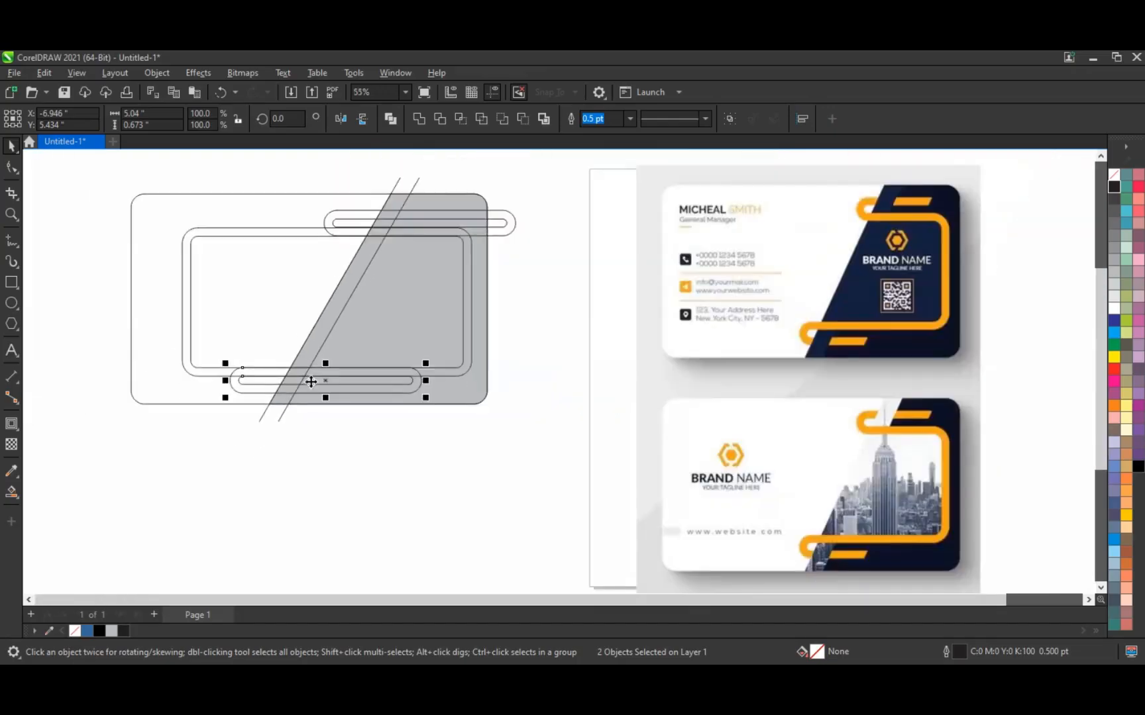
key(Right)
key(Right)
key(Right)
key(Right)
key(Right)
key(Right)
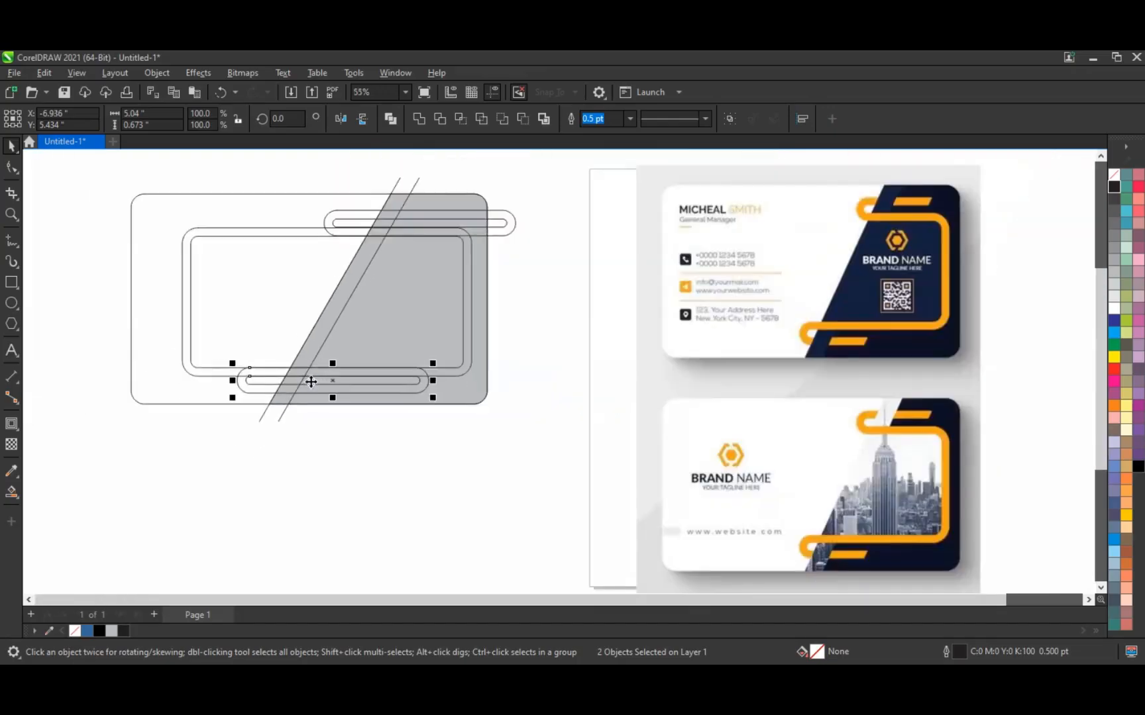
key(Right)
key(Right)
key(Right)
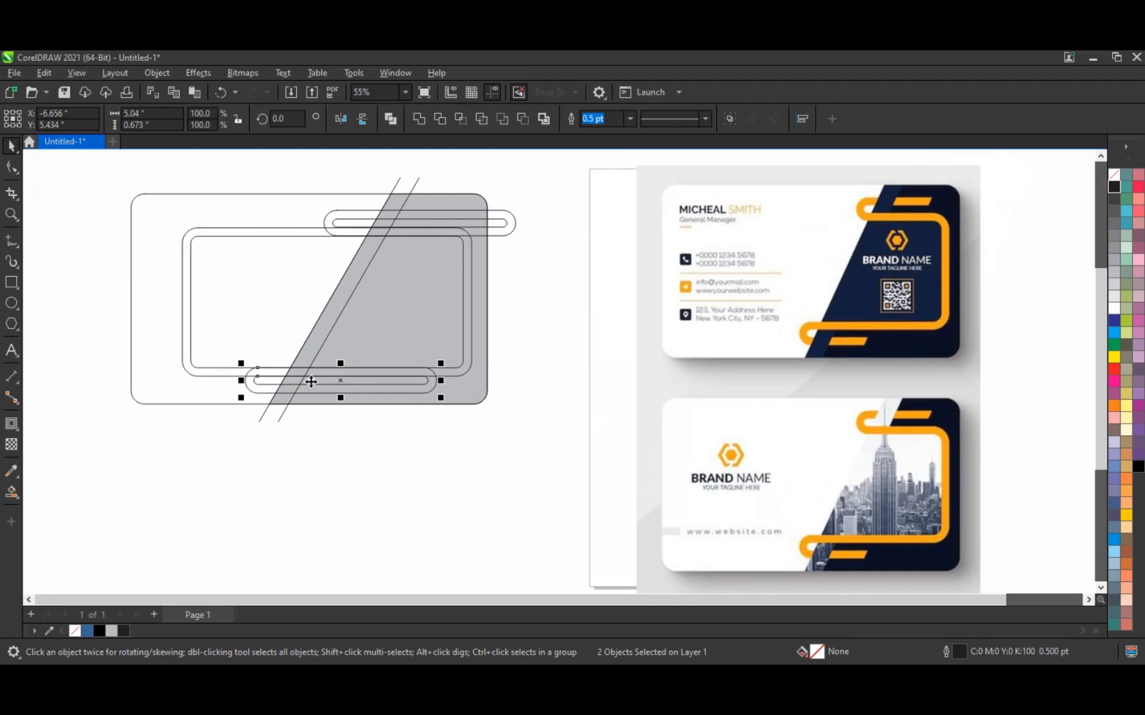
Step: Nudge the top pill outline pair right and zoom in on the drawing
click(353, 219)
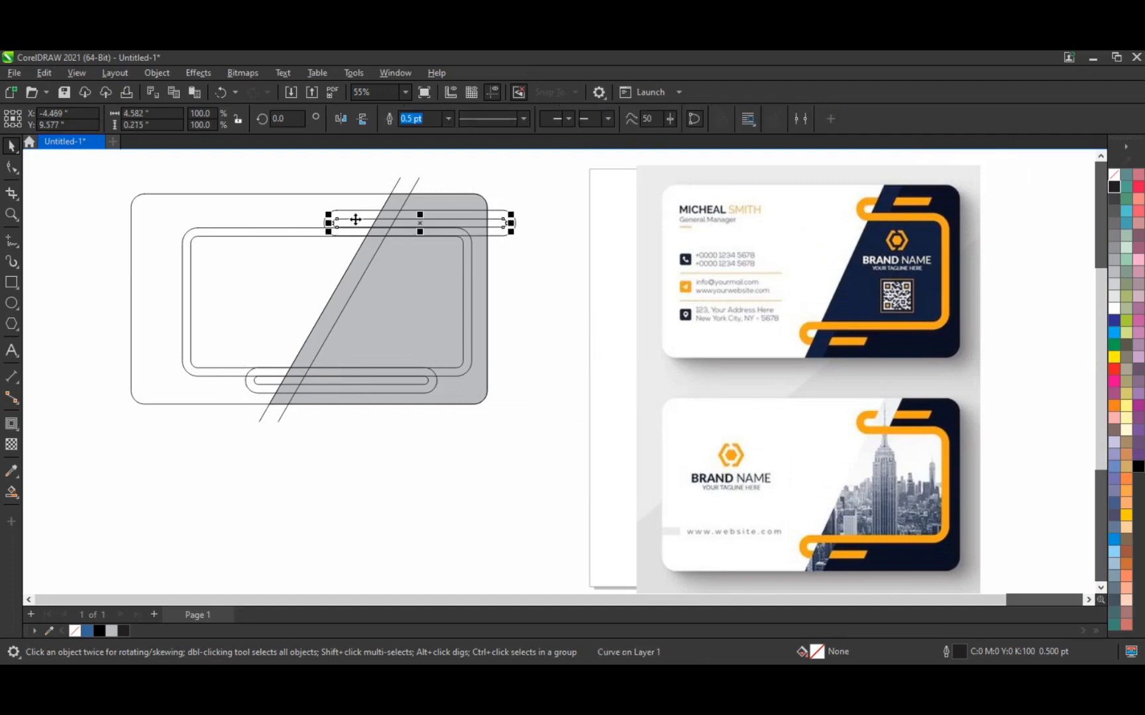
shift+click(356, 219)
key(Right)
key(Right)
key(Right)
key(Right)
key(Right)
key(Right)
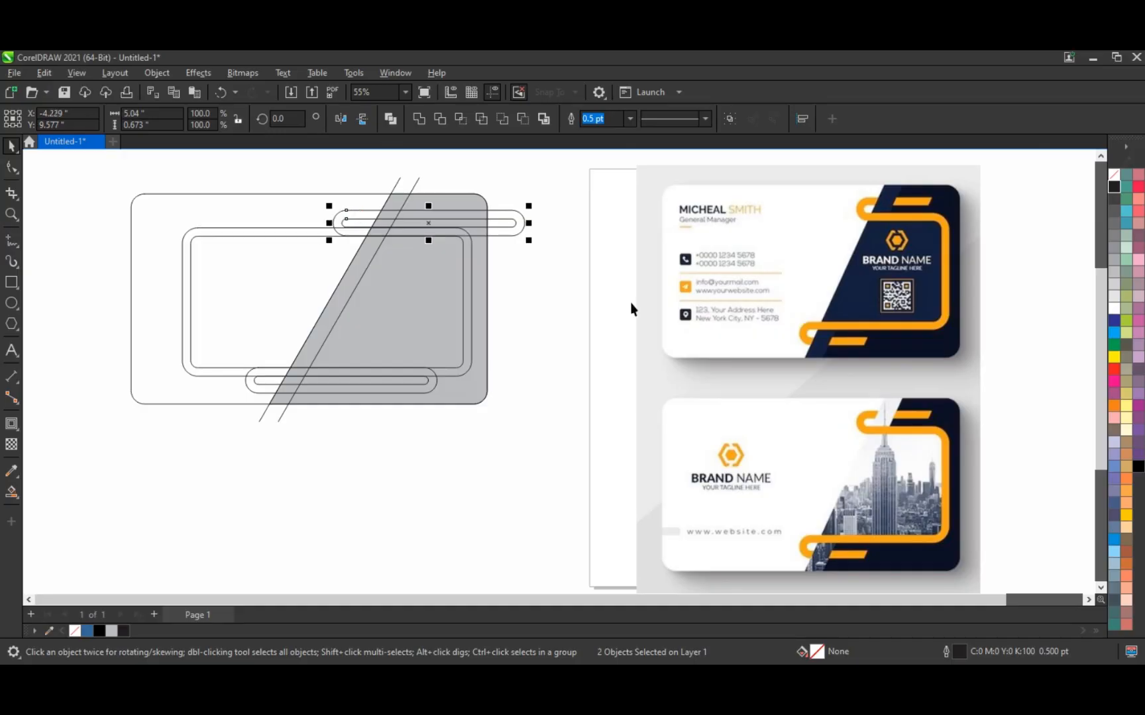
click(564, 314)
click(11, 214)
mouse_move(99, 161)
mouse_down()
mouse_move(583, 414)
mouse_move(1005, 483)
mouse_up()
Step: Draw a short slanted stroke over the top pill and drag a copy across the bottom pill
click(11, 241)
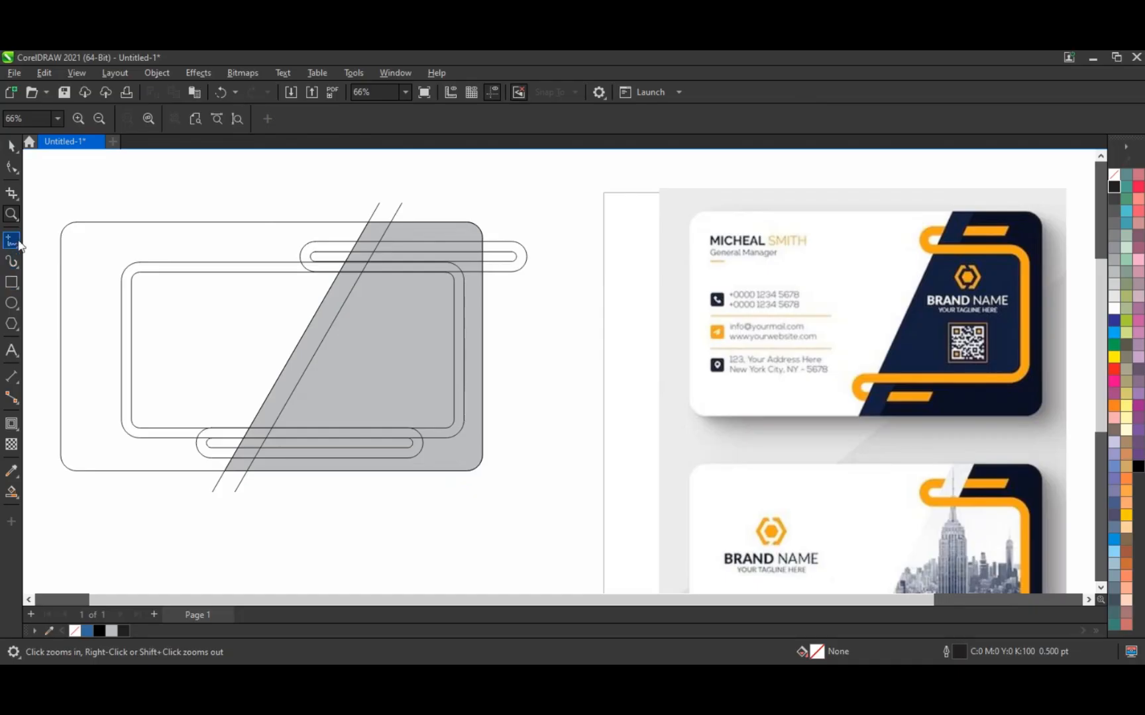
click(446, 230)
click(431, 255)
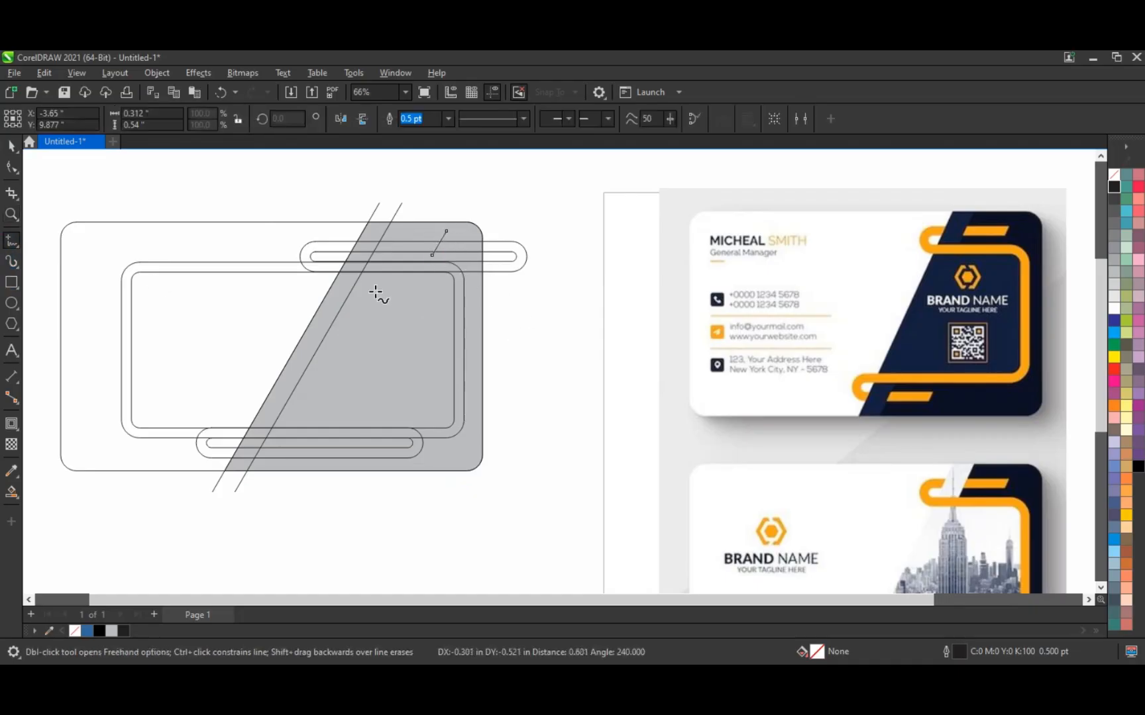
click(11, 147)
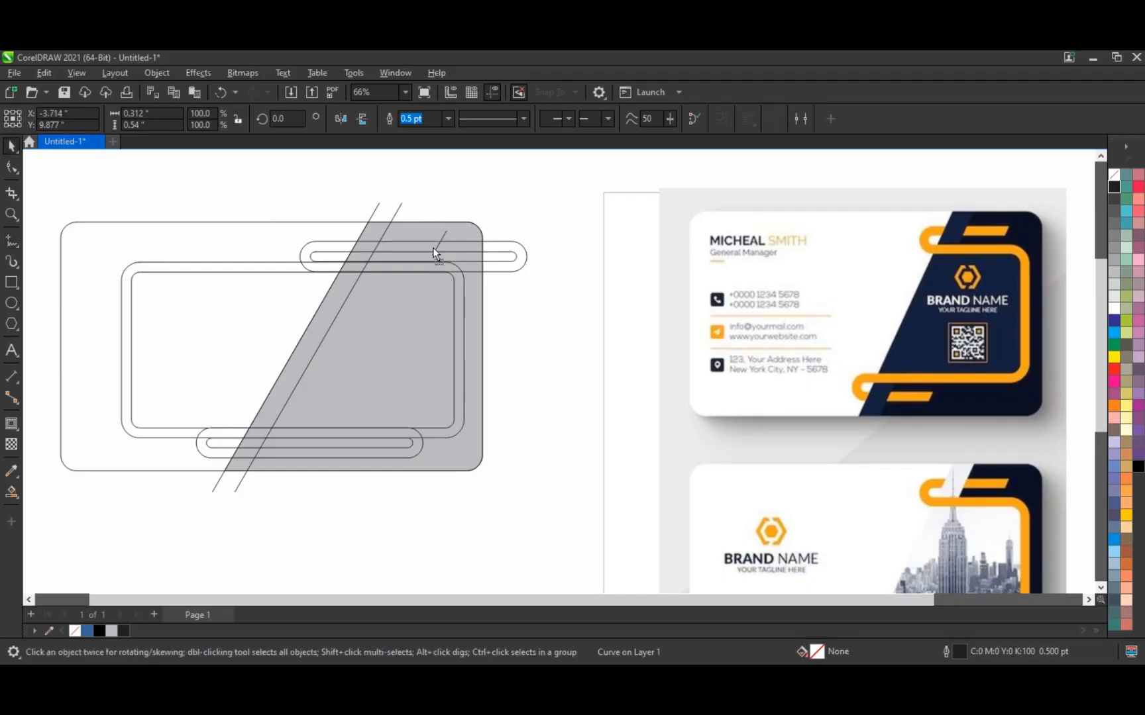
drag(432, 248, 314, 457)
click(360, 498)
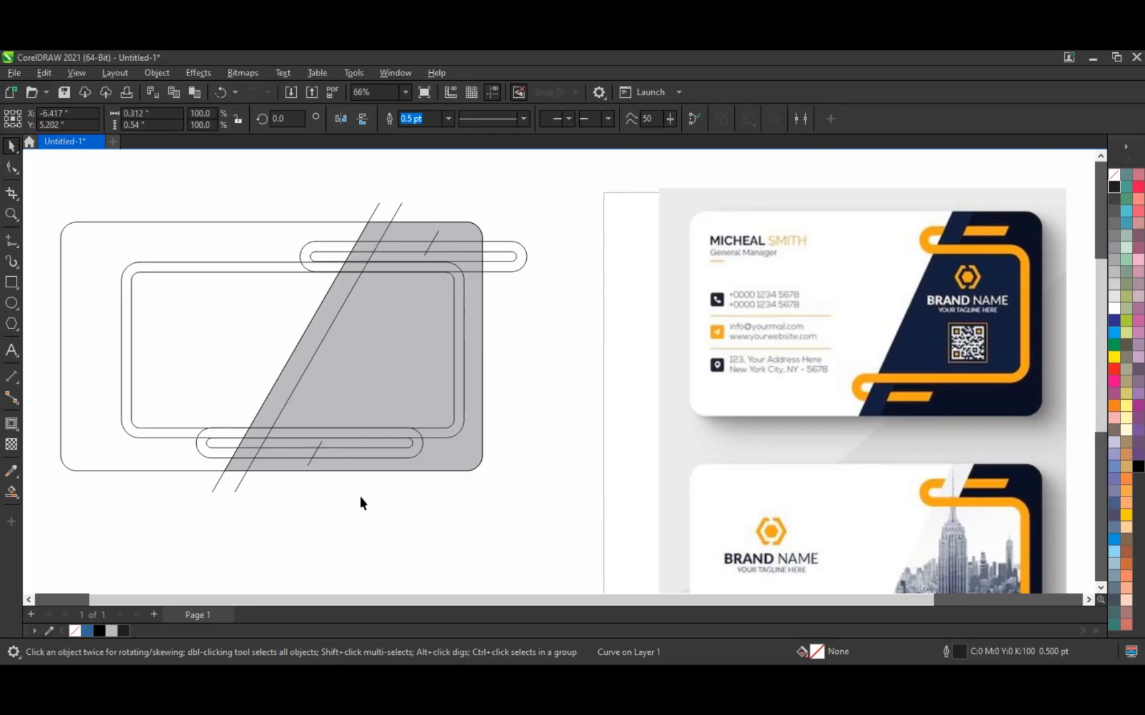
Step: Smart-fill the top pill pieces and the frame's top and right bands with blue
click(12, 494)
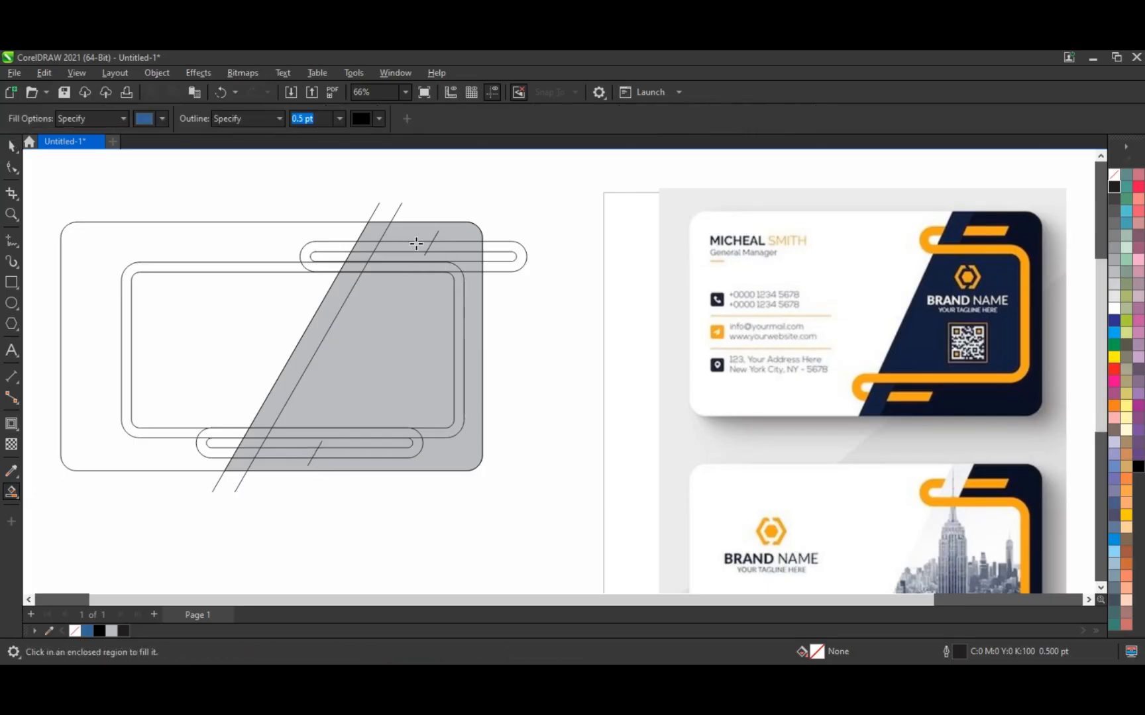
click(412, 248)
click(339, 247)
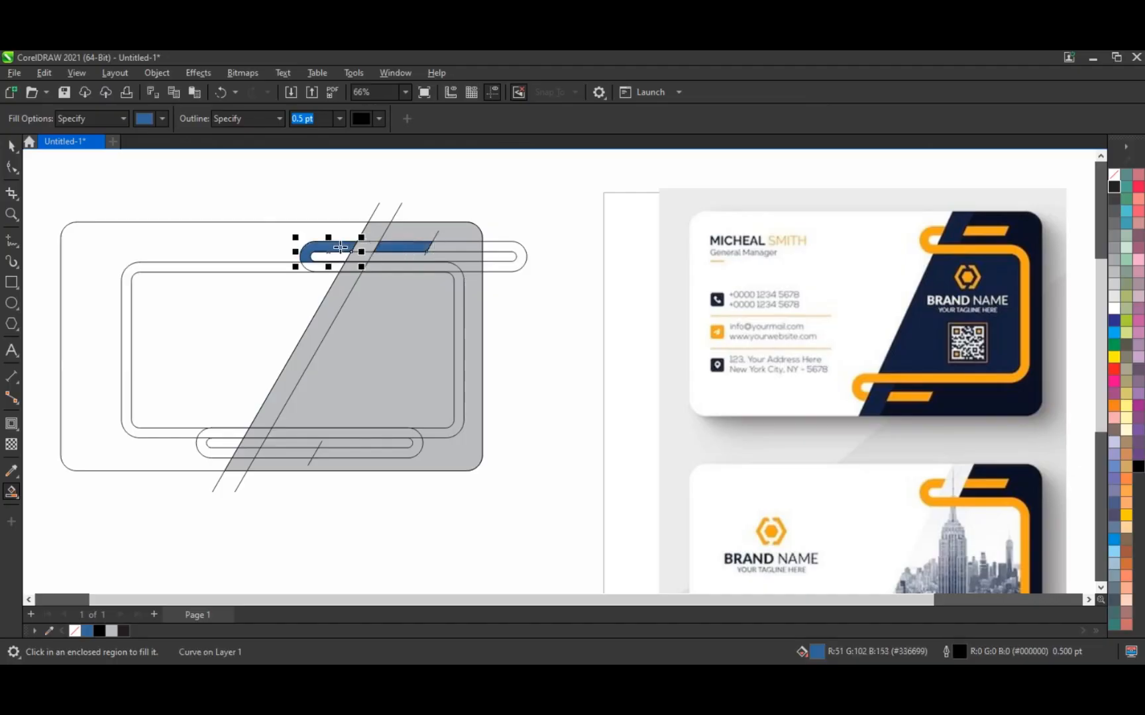
click(316, 268)
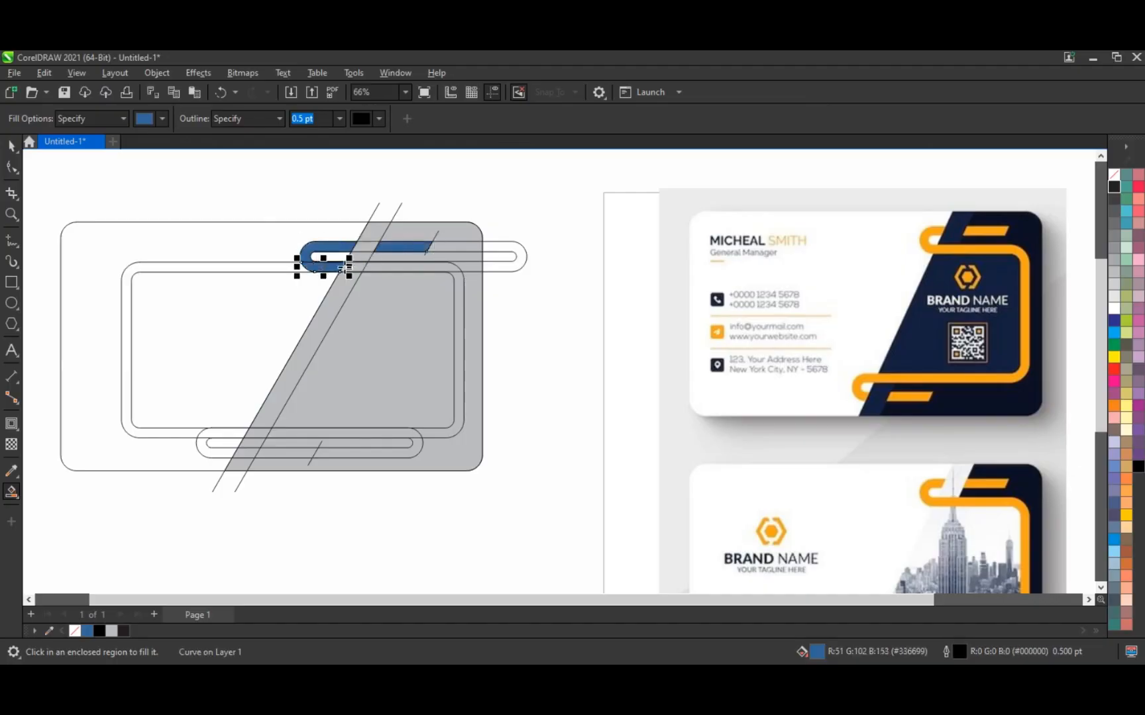
click(375, 266)
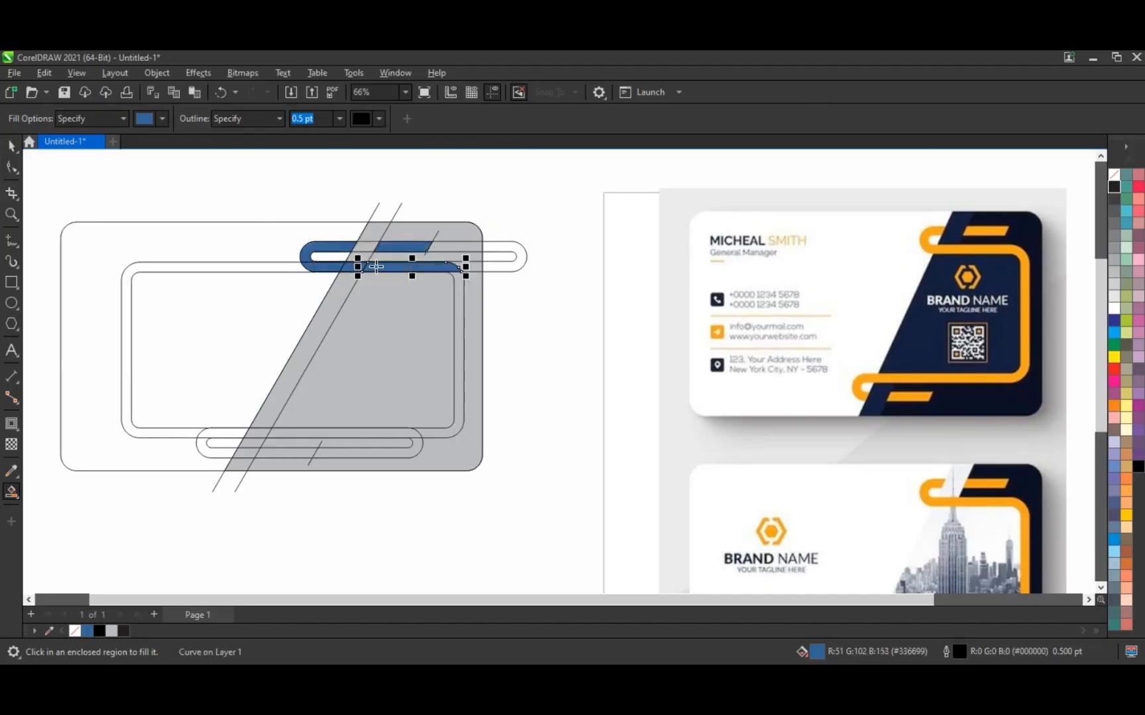
click(461, 283)
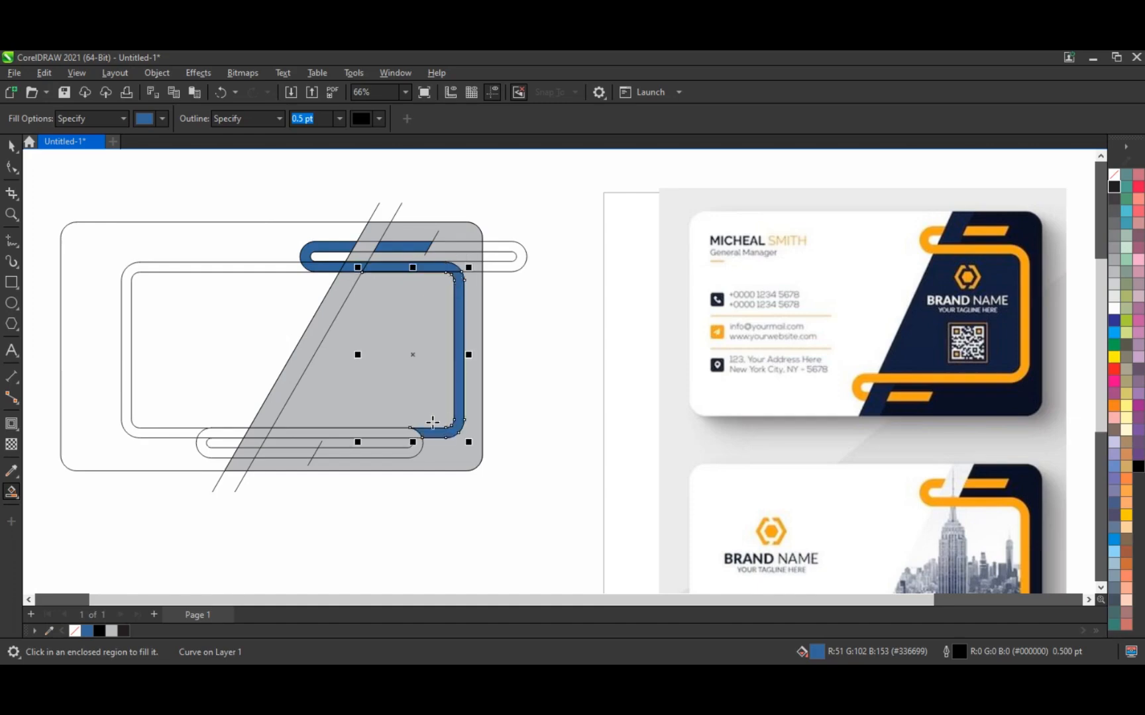
Step: Fill the bottom band and short bottom bar blue, then delete the leftover outer lower outline
click(400, 431)
click(266, 430)
click(237, 433)
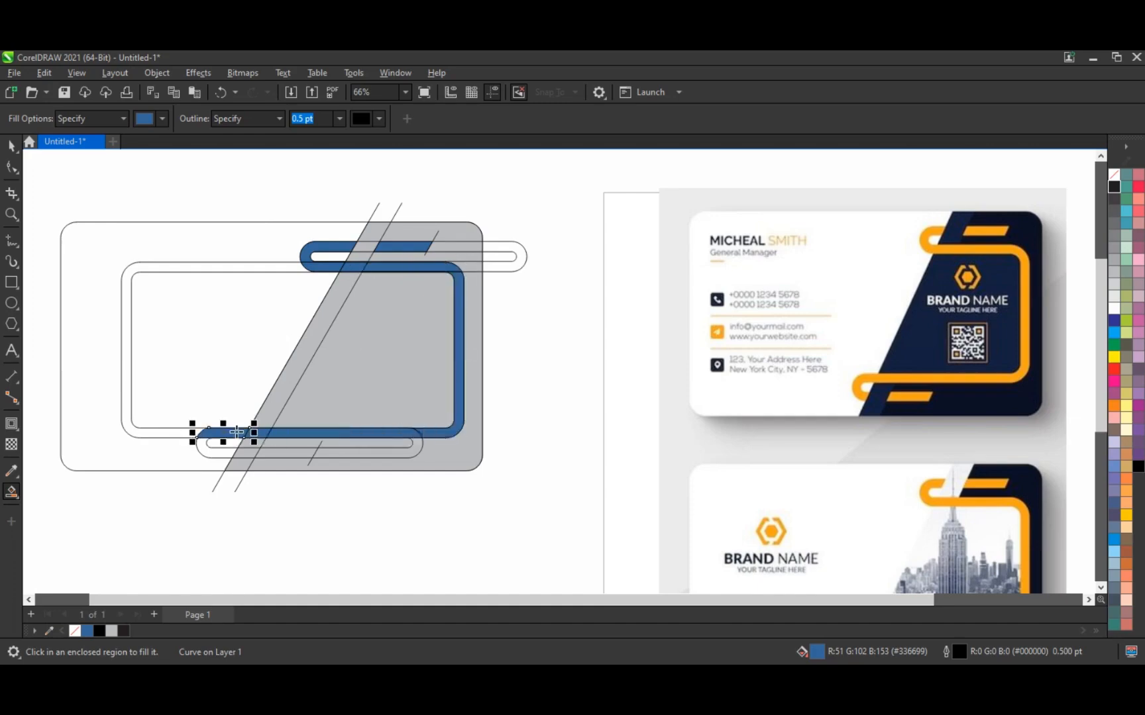
click(208, 447)
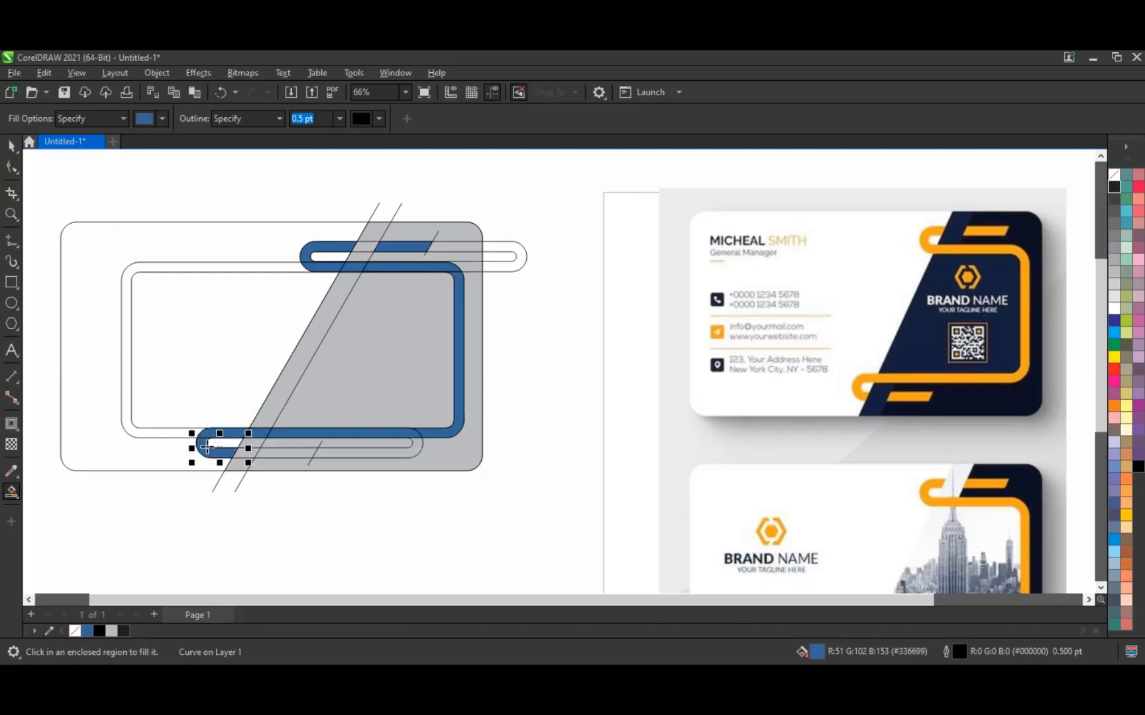
click(278, 451)
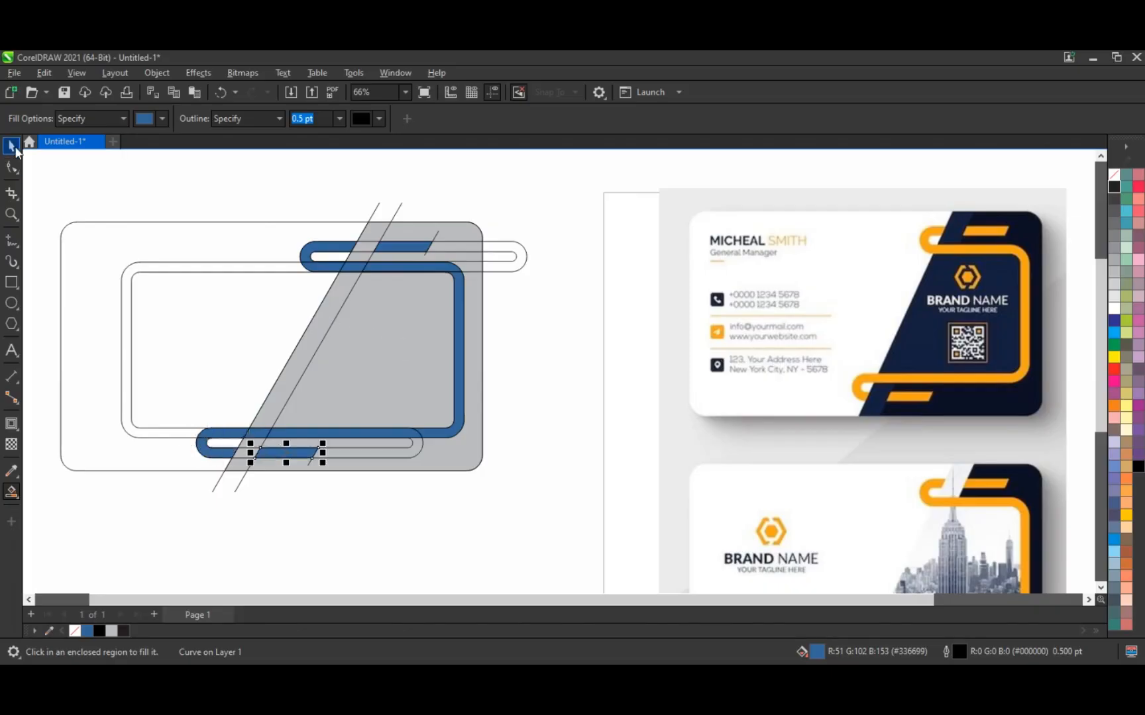
click(399, 458)
key(Delete)
Step: Delete the inner lower outline and the stray diagonal lines near the bottom bar
click(401, 448)
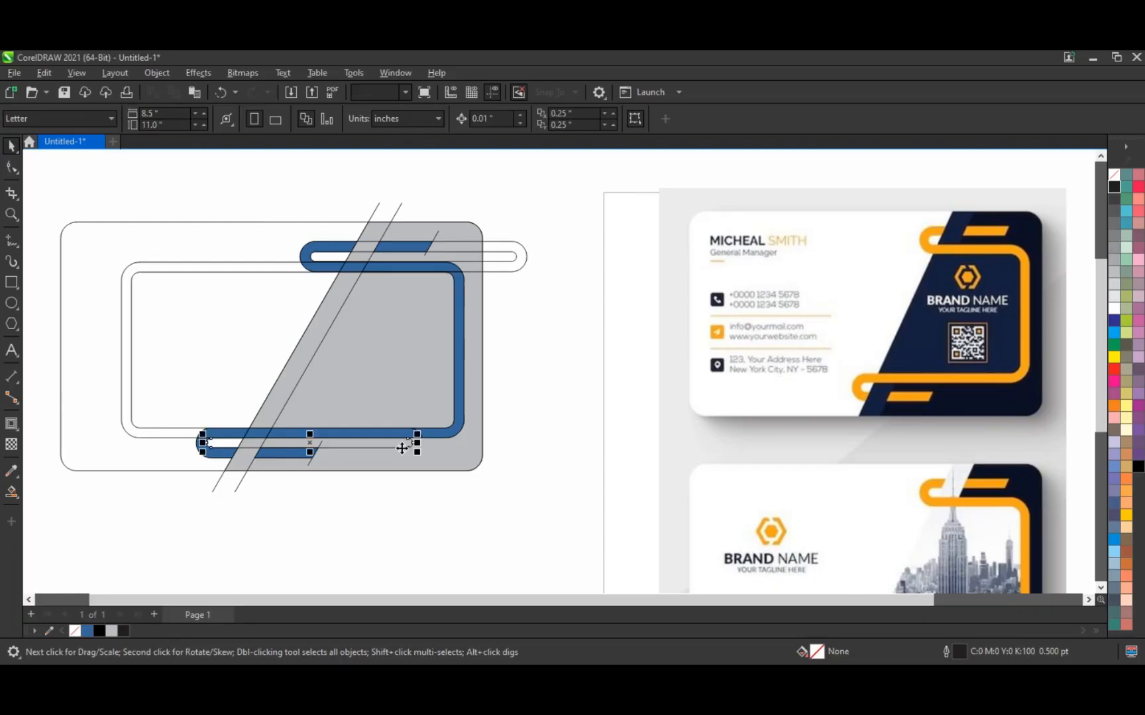
key(Delete)
click(309, 464)
key(Delete)
click(240, 483)
key(Delete)
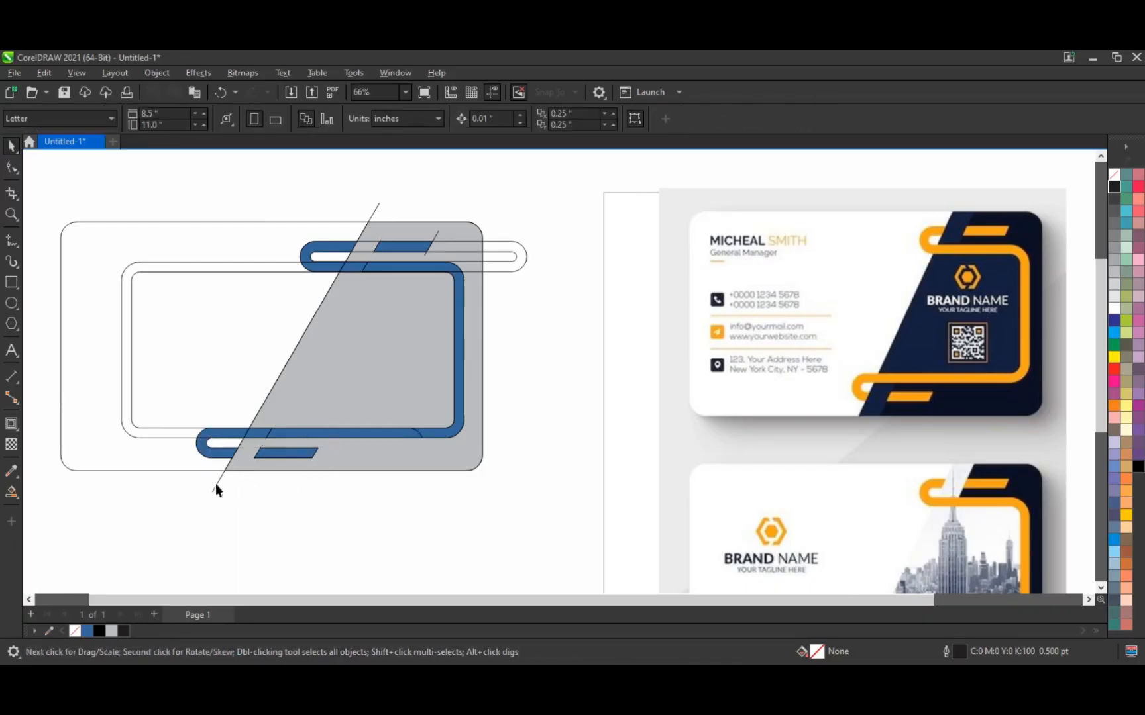
click(215, 484)
key(Delete)
Step: Delete the stray diagonal at the panel top, the leftover capsule outline and the inner rounded-rectangle outlines
click(437, 235)
key(Delete)
click(521, 262)
key(Delete)
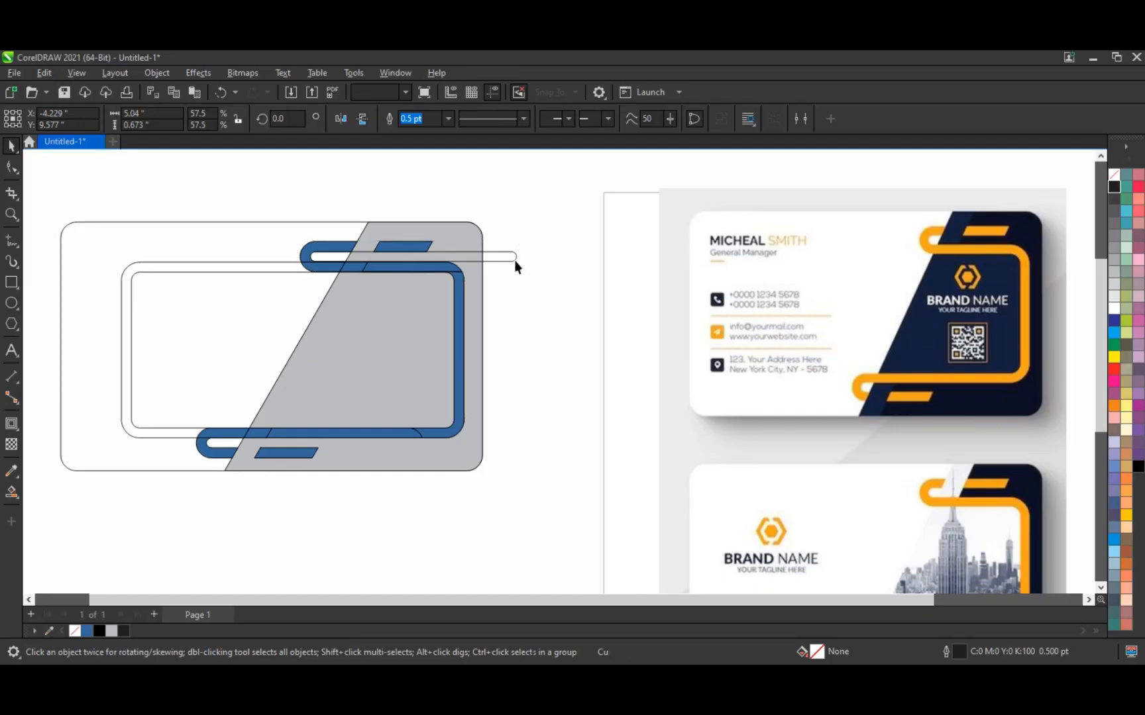
click(260, 273)
key(Delete)
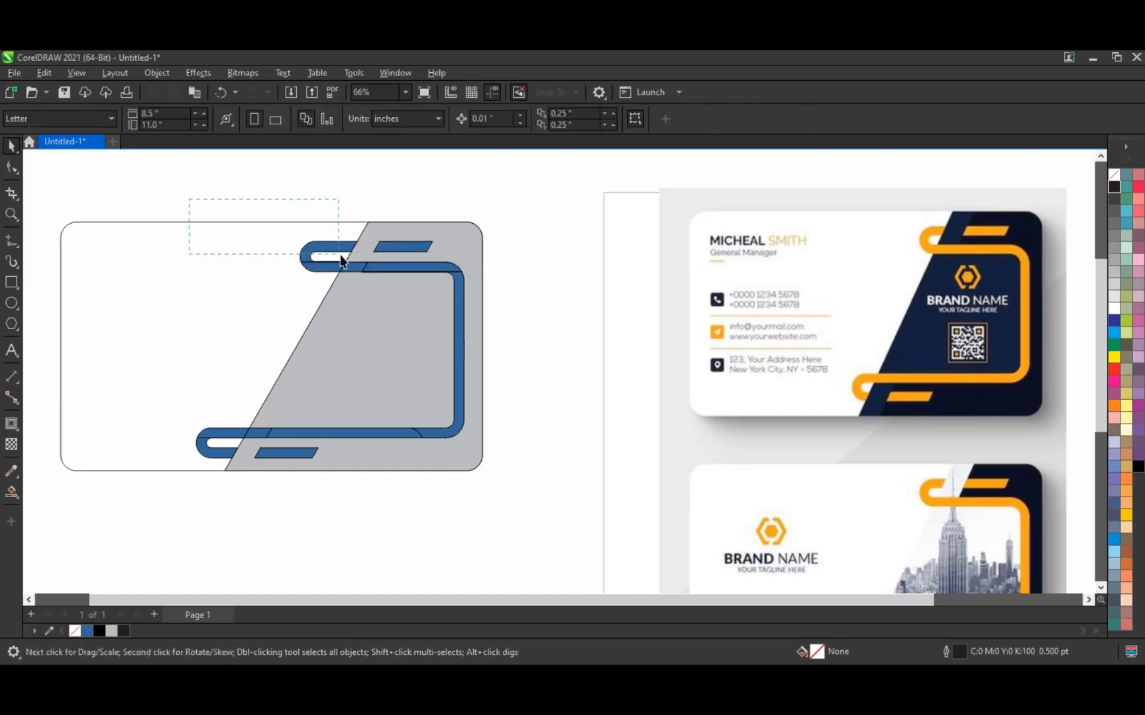
Step: Weld the two top capsule pieces and the adjoining top frame segments into one curve
drag(340, 261, 365, 277)
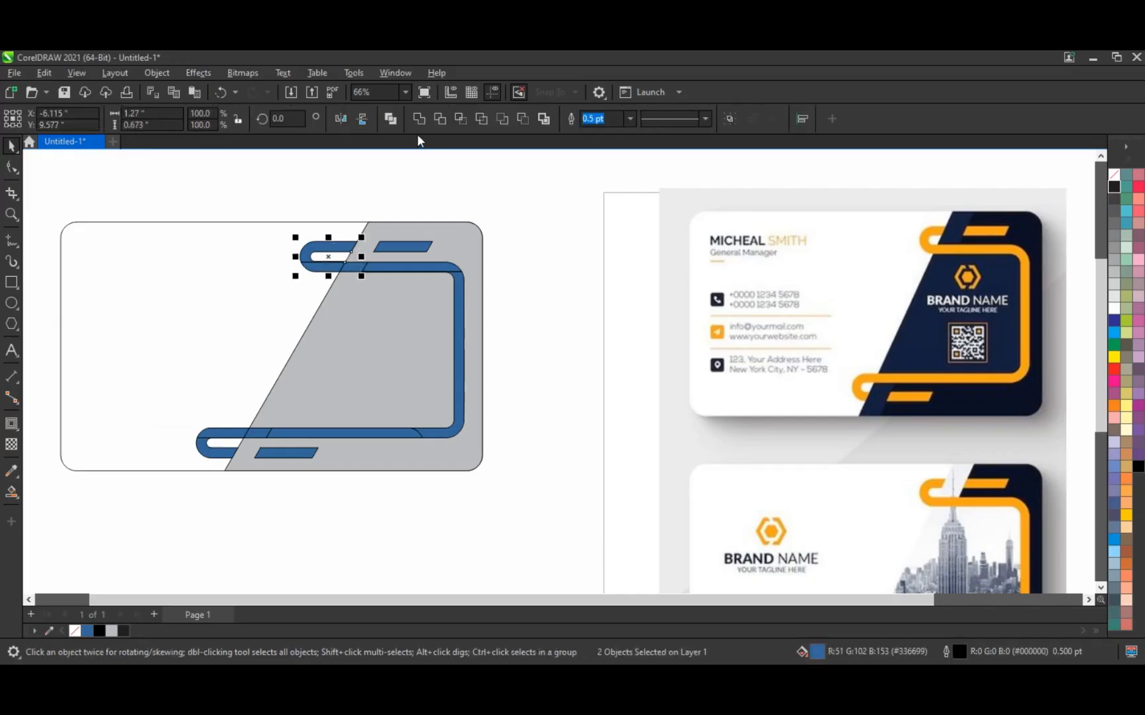
click(416, 122)
shift+click(354, 266)
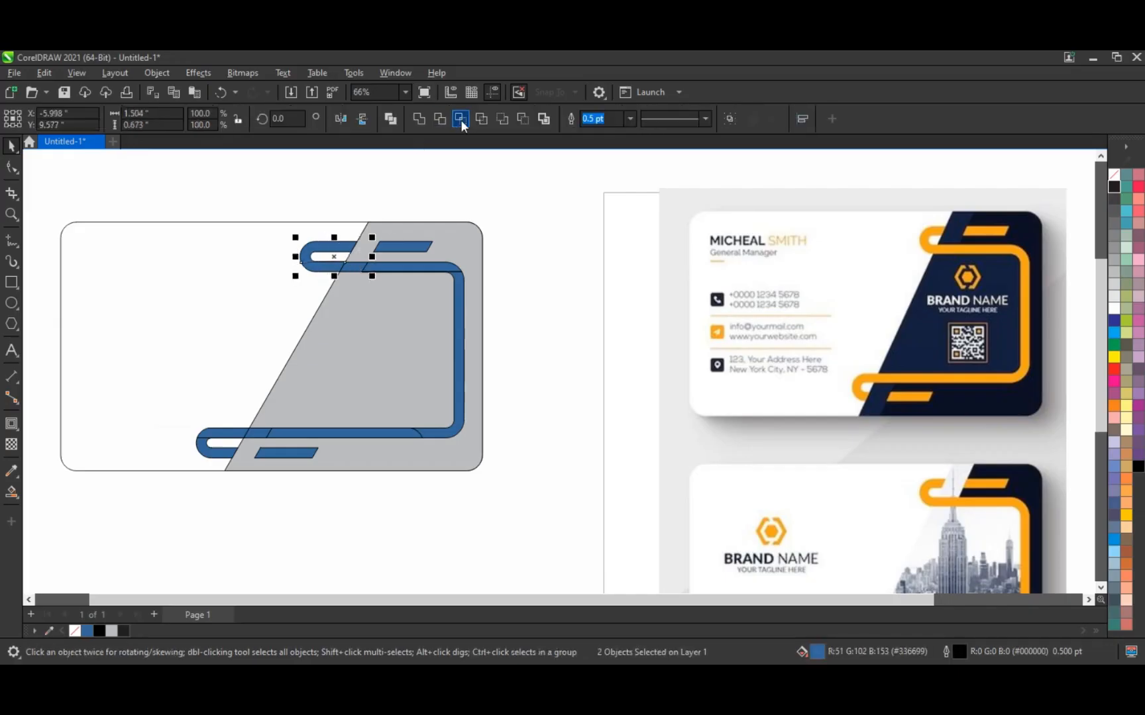
shift+click(415, 247)
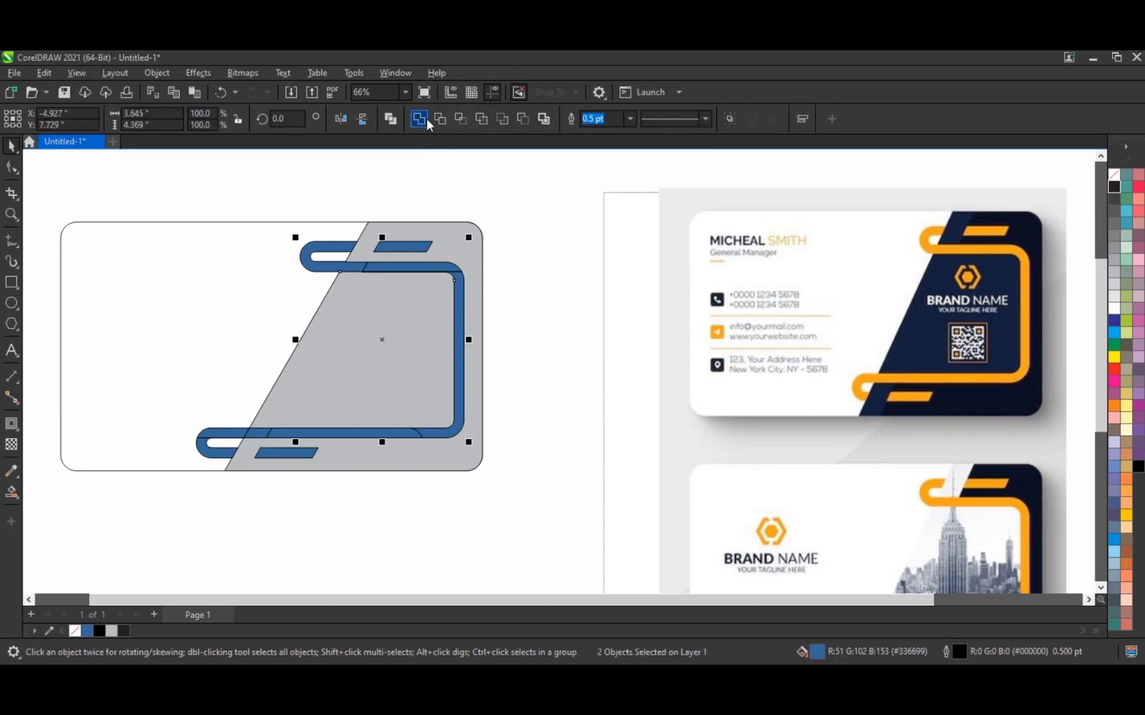
click(529, 269)
click(376, 267)
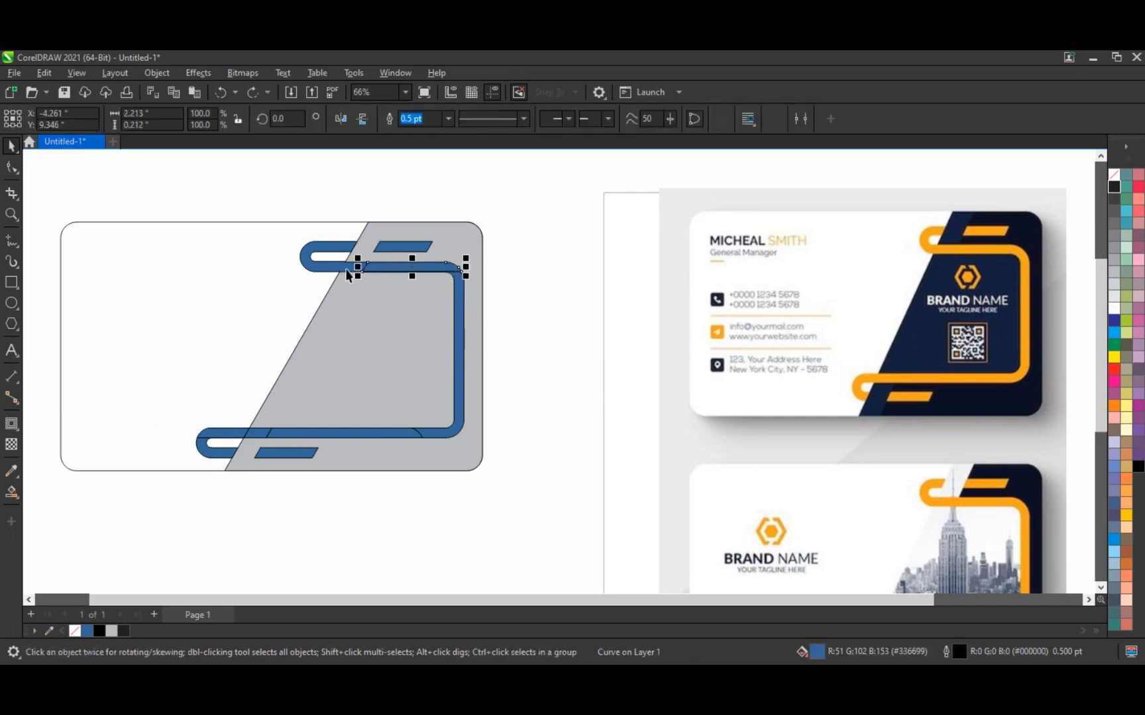
shift+click(405, 247)
click(418, 121)
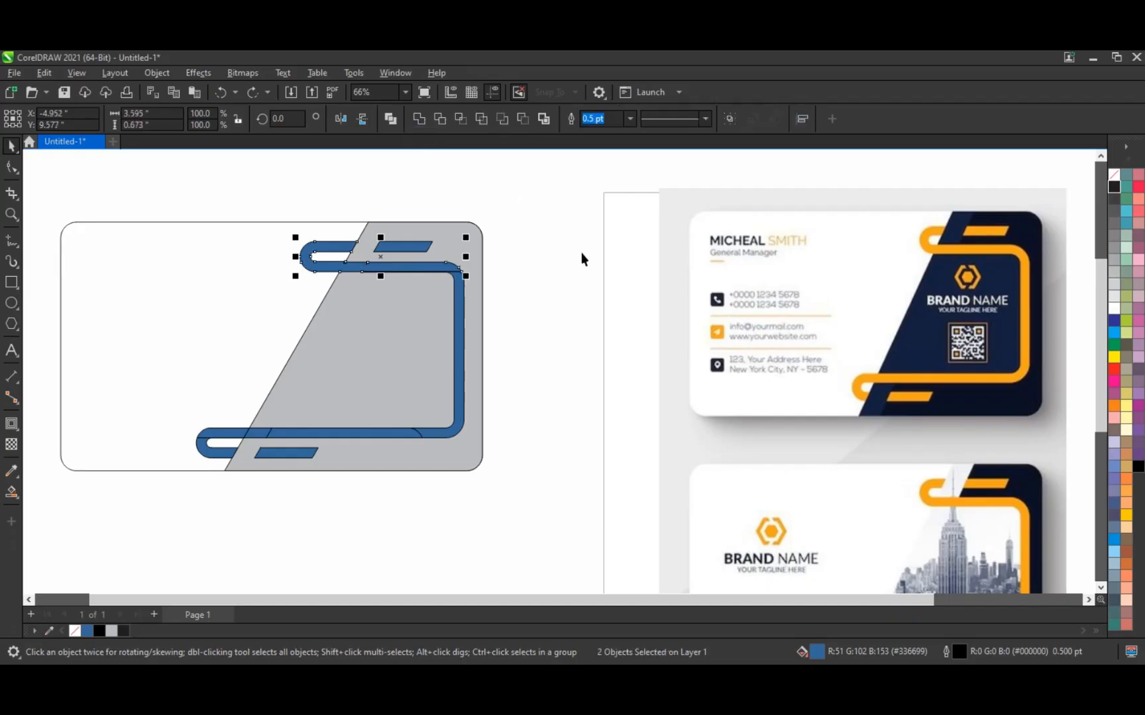
Step: Weld the remaining frame parts, the lower-left pieces and the top pill bar into the hooked frame
shift+click(461, 300)
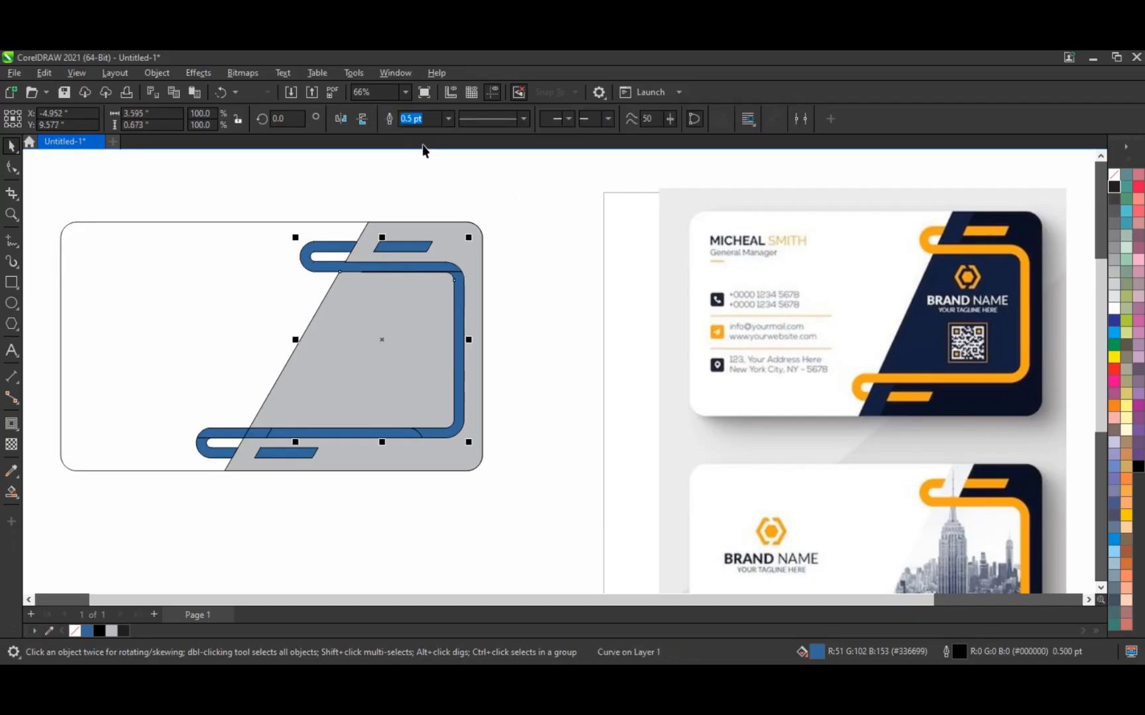
click(418, 120)
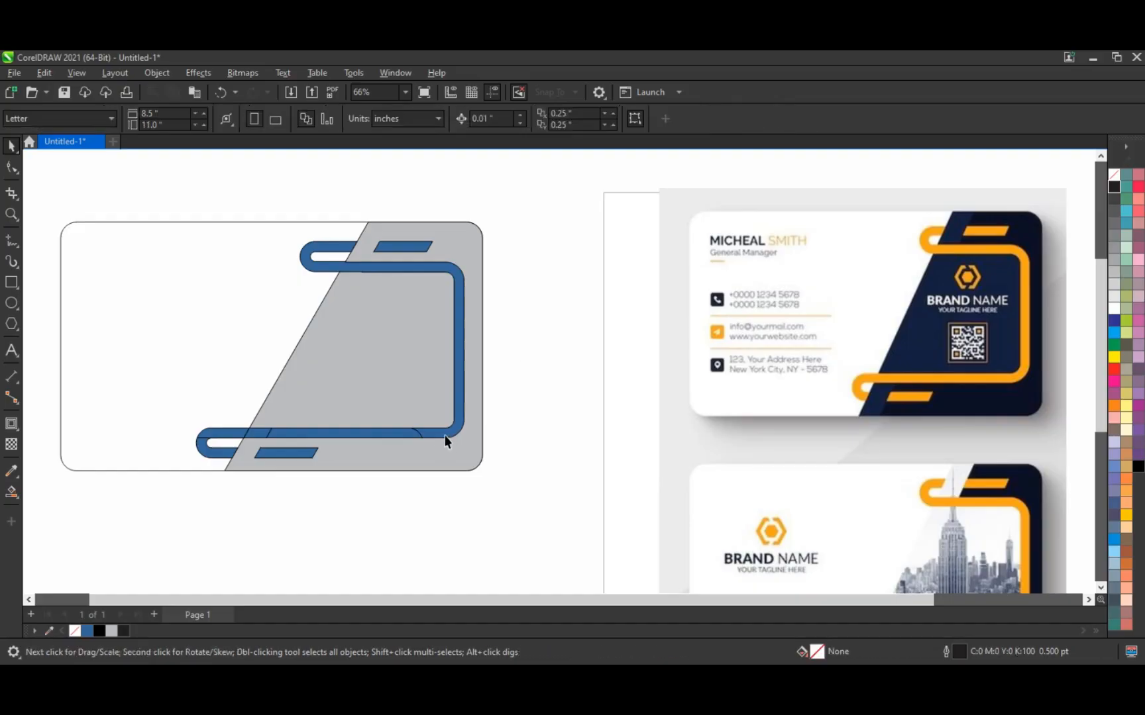
click(394, 432)
shift+click(394, 432)
click(420, 119)
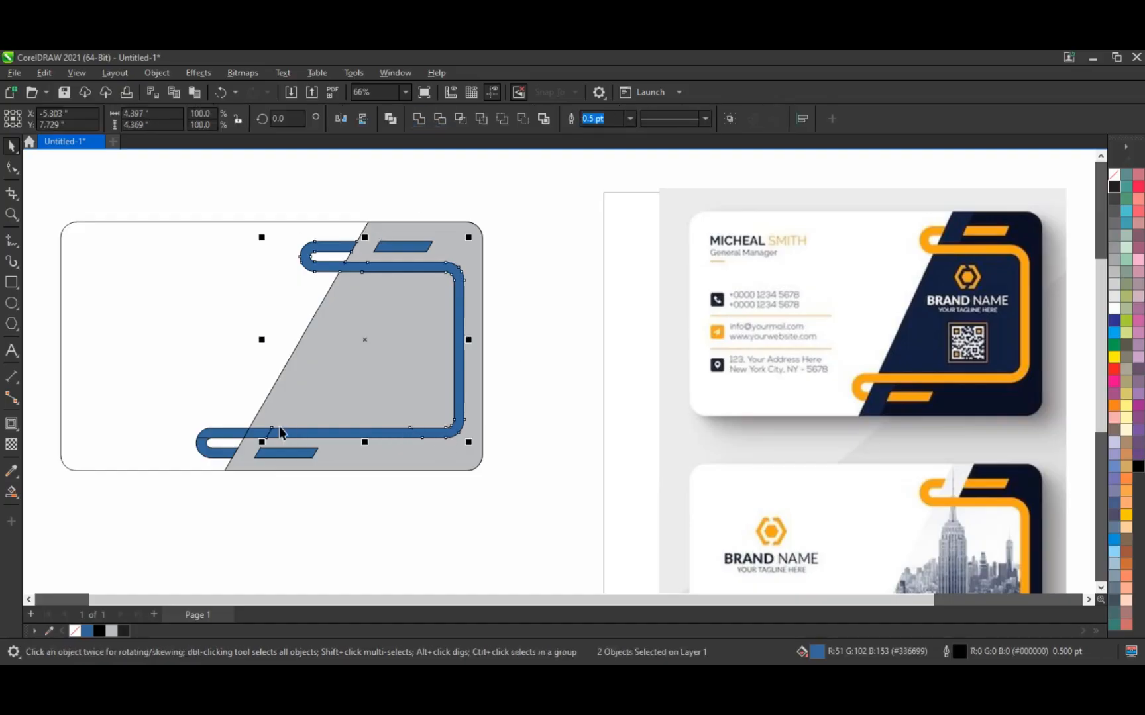
shift+click(267, 438)
click(424, 118)
shift+click(206, 451)
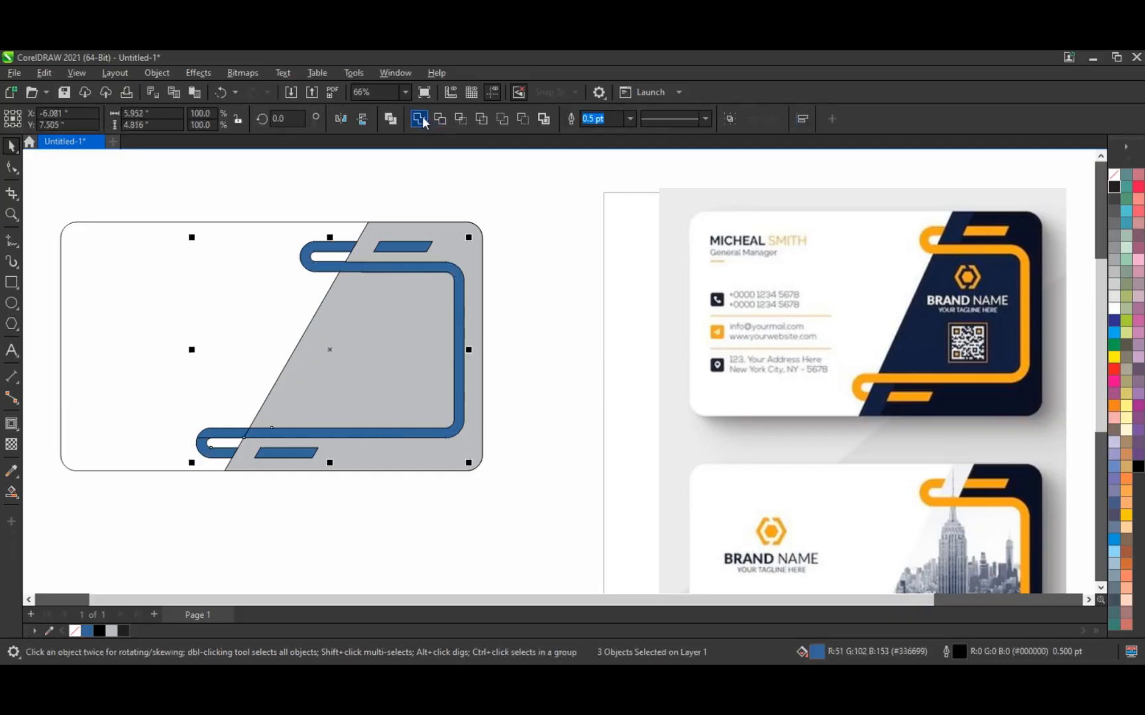
click(422, 118)
click(398, 249)
shift+click(329, 253)
click(420, 120)
Step: Fill the grey diagonal panel with black
click(598, 262)
click(394, 351)
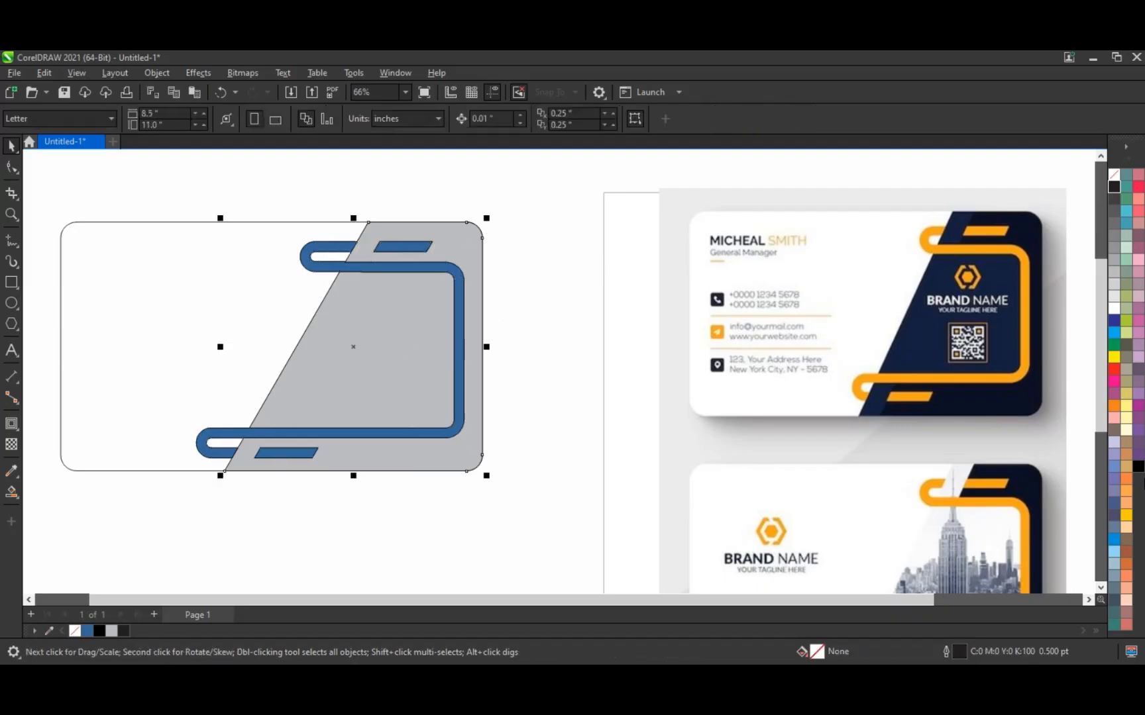
click(1138, 466)
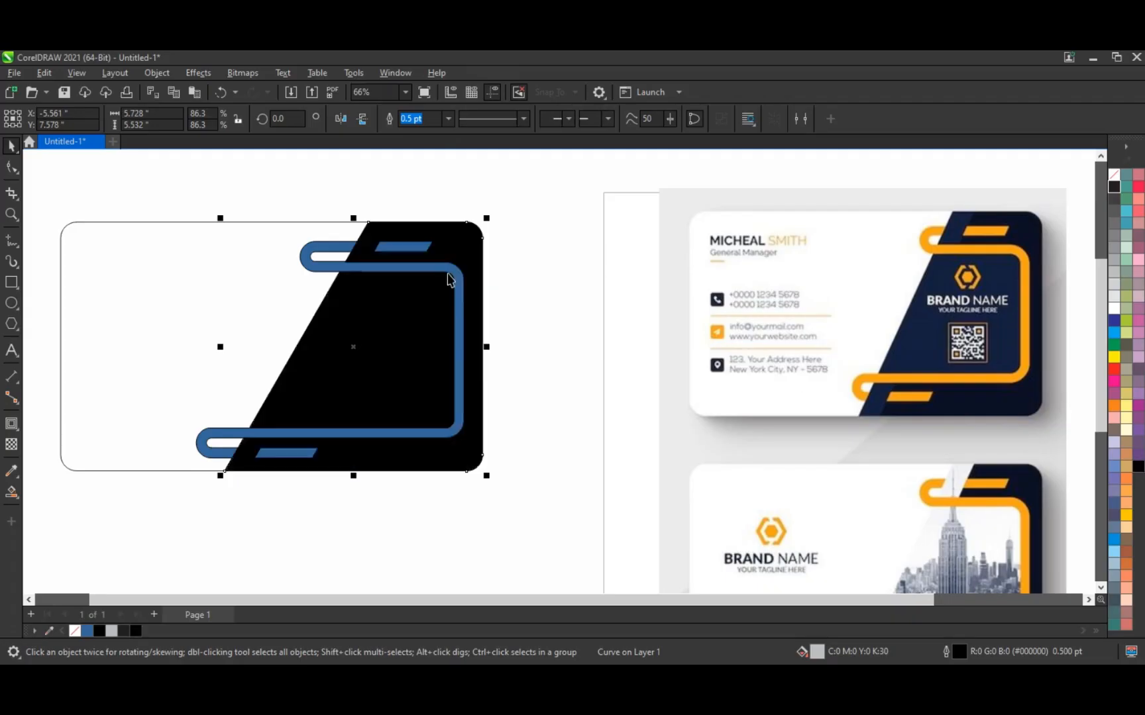
Step: Recolour the welded blue hooked frame and pill bars with the yellow swatch
click(449, 277)
click(1126, 515)
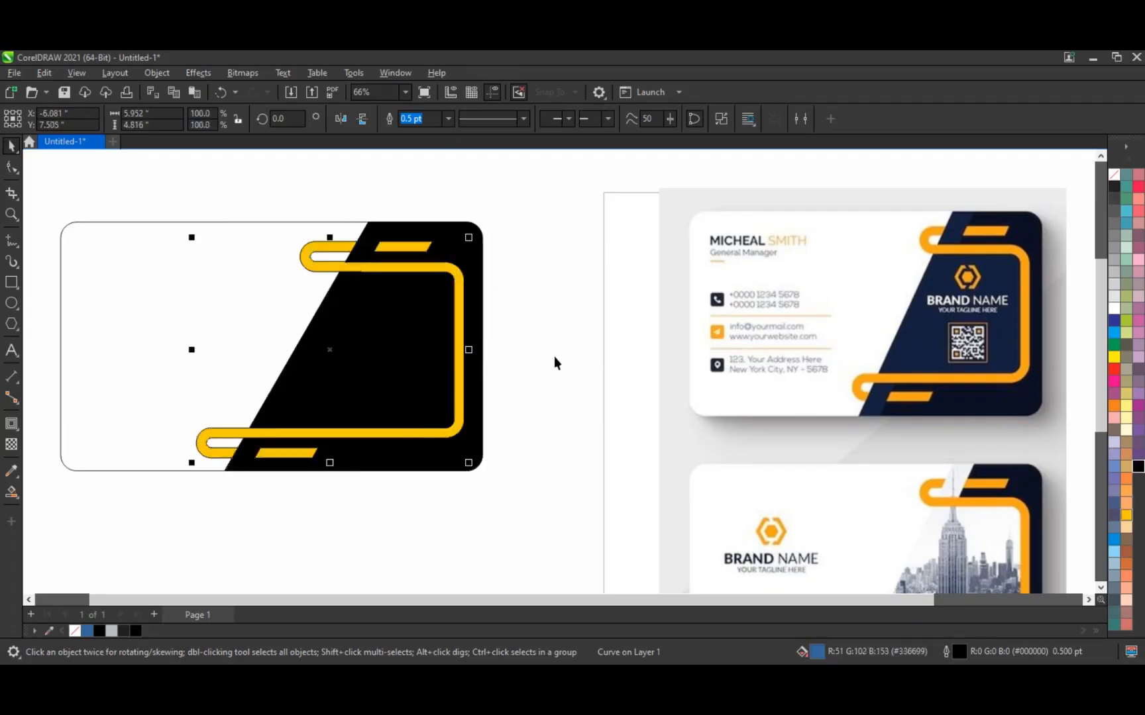
click(576, 355)
scroll(588, 401, down, 1)
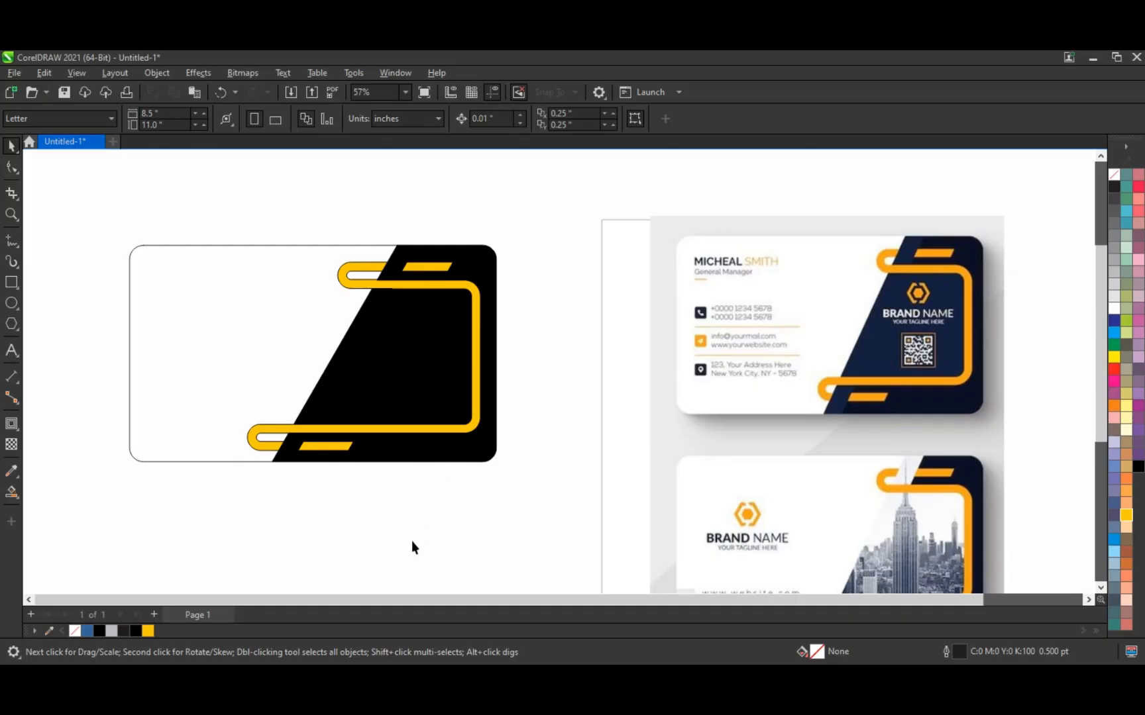
Step: Apply an elliptical fountain fill to the black panel, blue at the centre fading to black
click(375, 329)
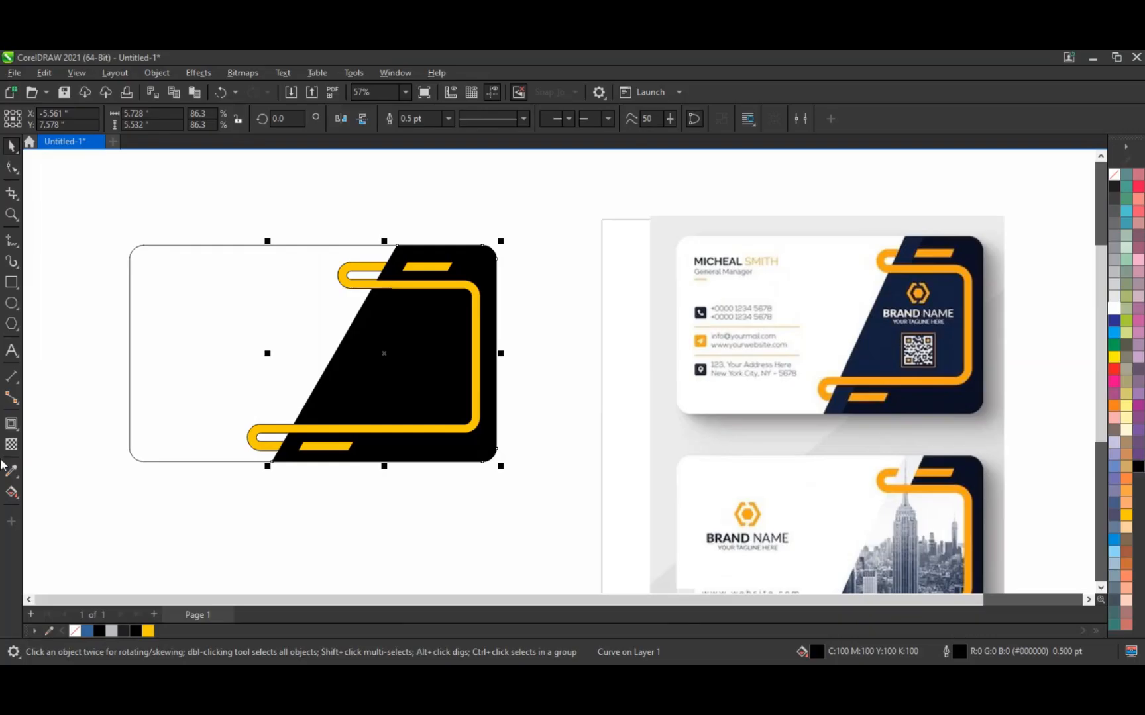
click(12, 493)
drag(469, 394, 336, 363)
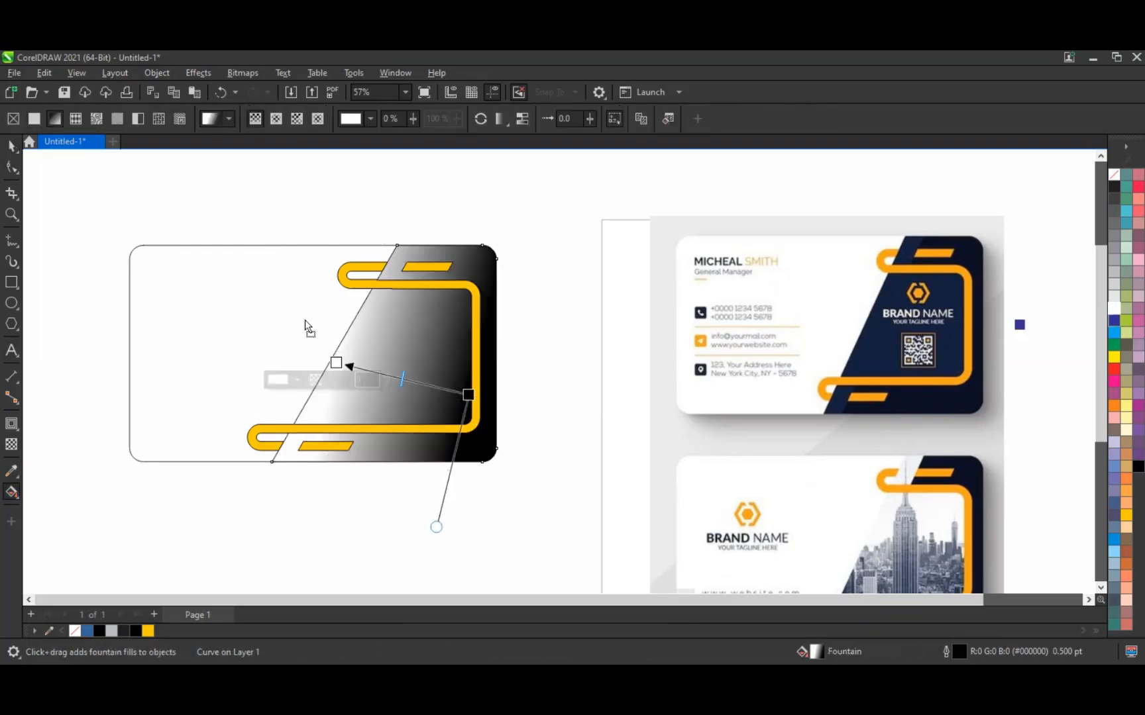
drag(305, 320, 336, 363)
drag(336, 362, 304, 350)
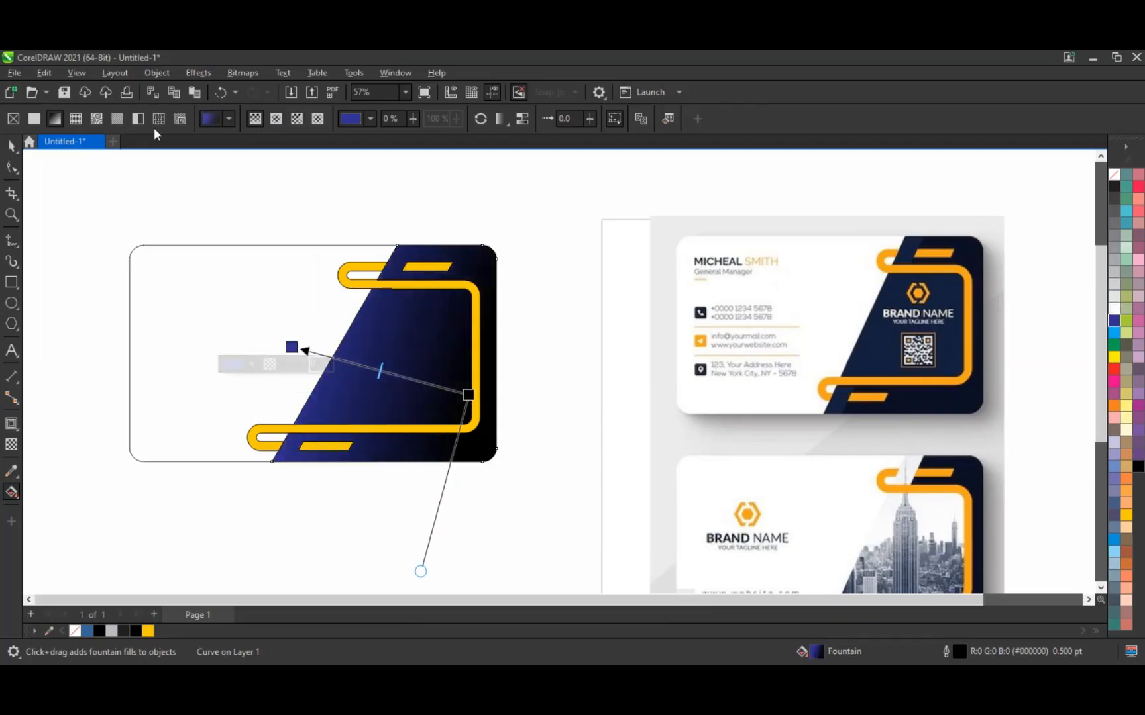
click(275, 119)
drag(420, 377, 403, 345)
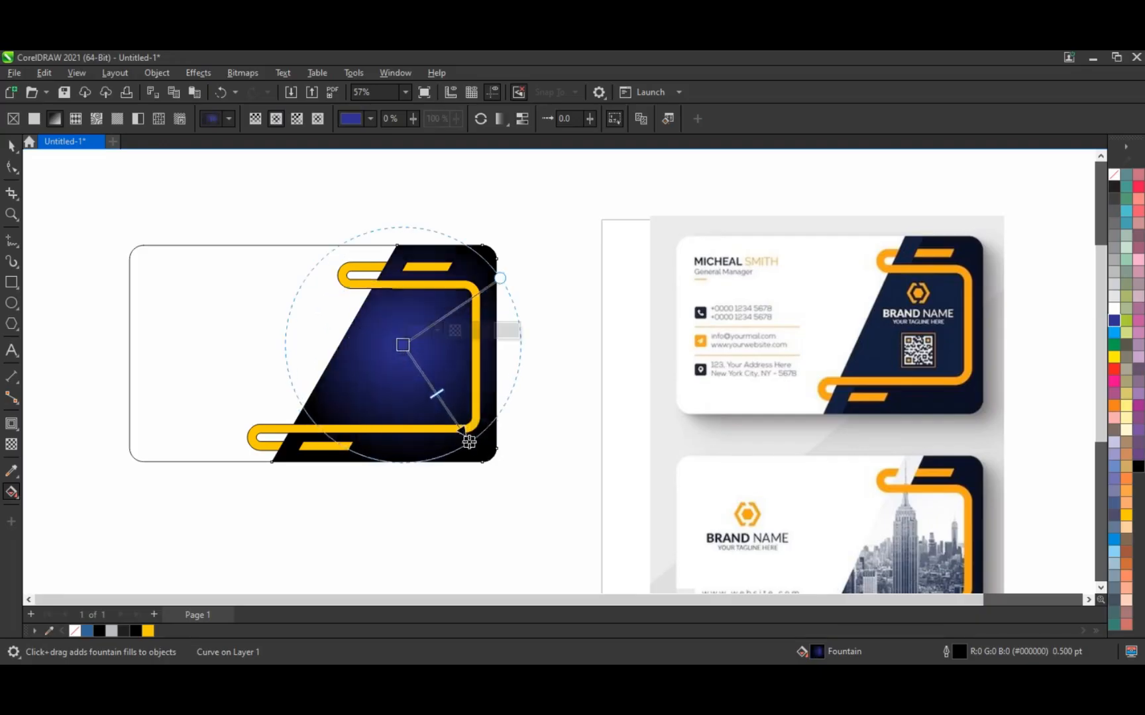
drag(469, 442, 475, 448)
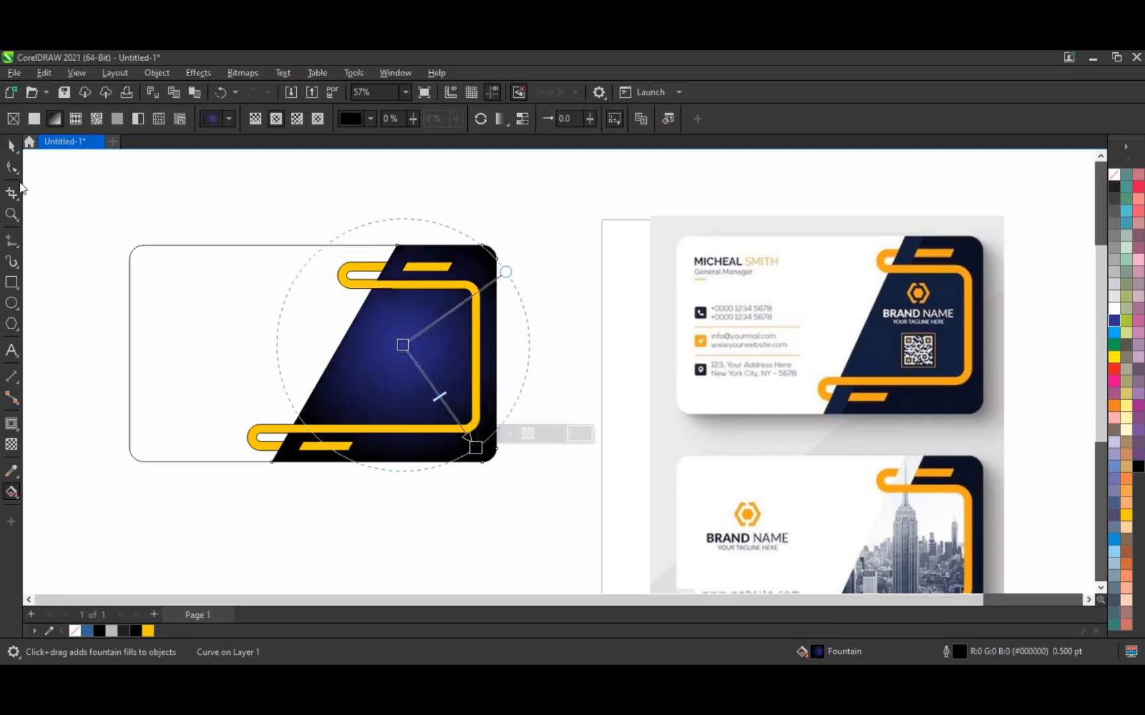
click(11, 146)
Step: Make the frame a deeper orange (C:0 M:43 Y:100 K:0) and remove the panel and frame outlines
click(373, 296)
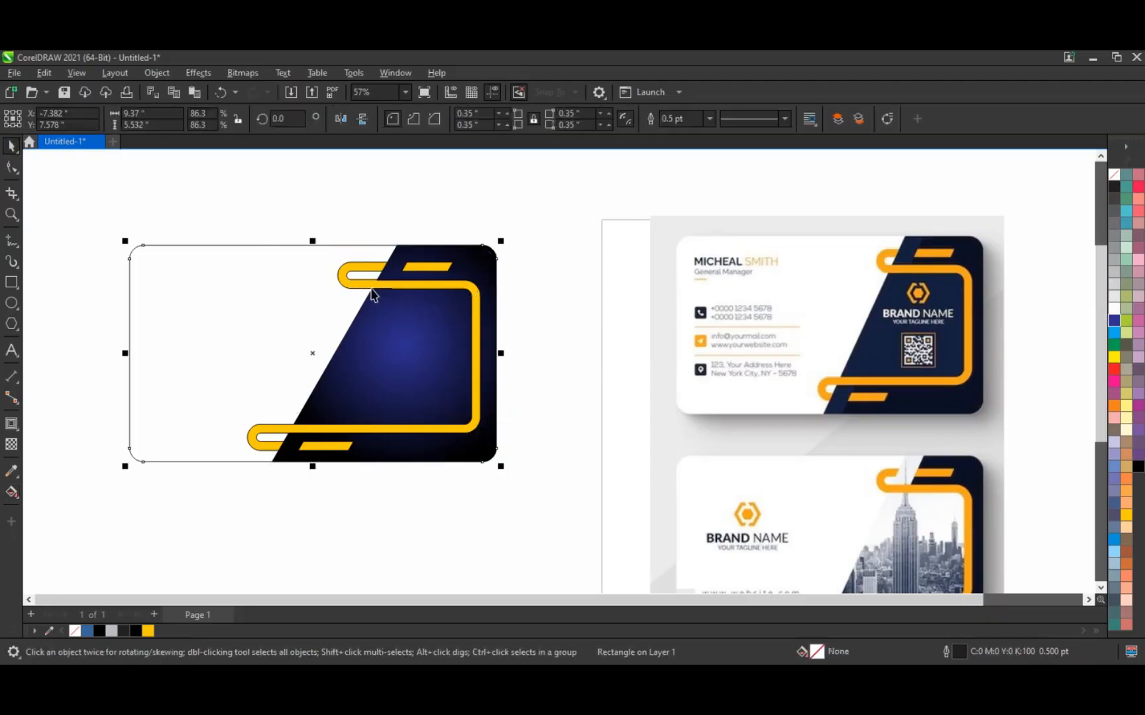
click(373, 287)
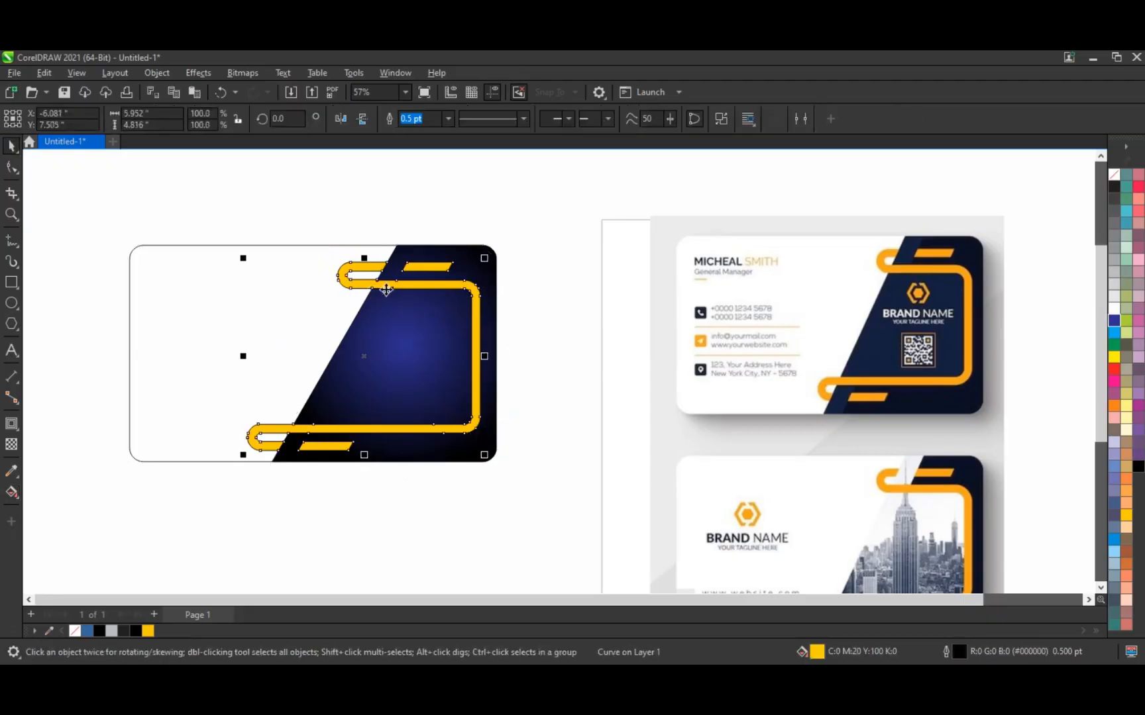
click(1114, 409)
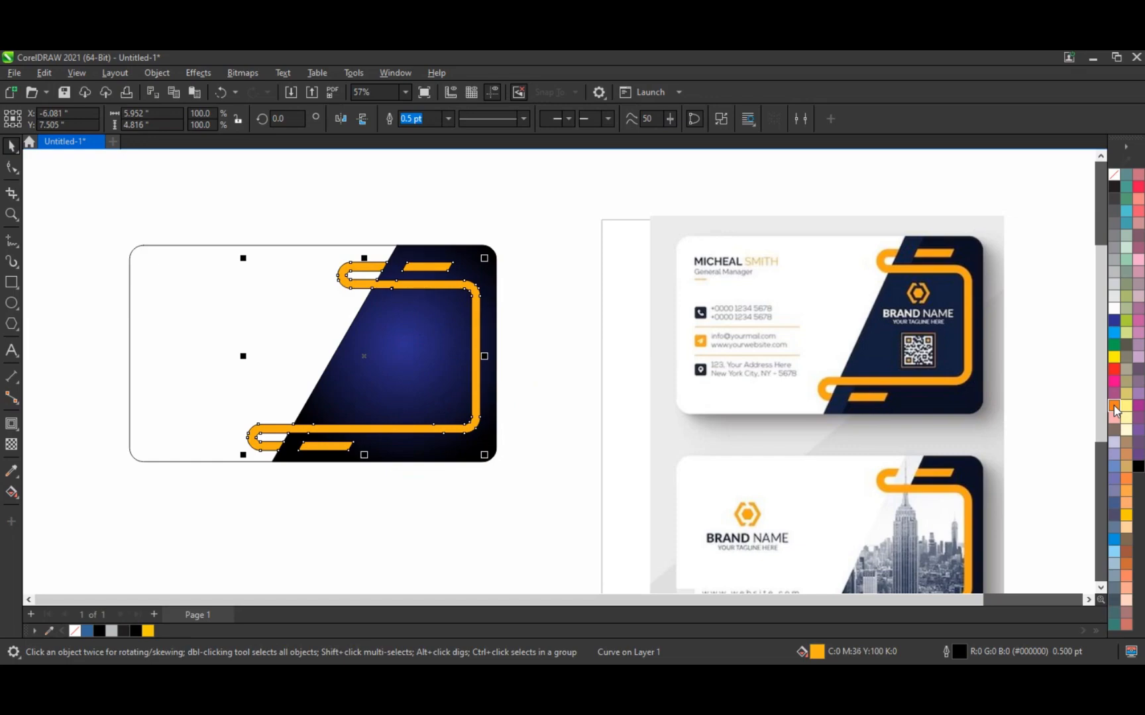
drag(169, 192, 526, 478)
right_click(1113, 176)
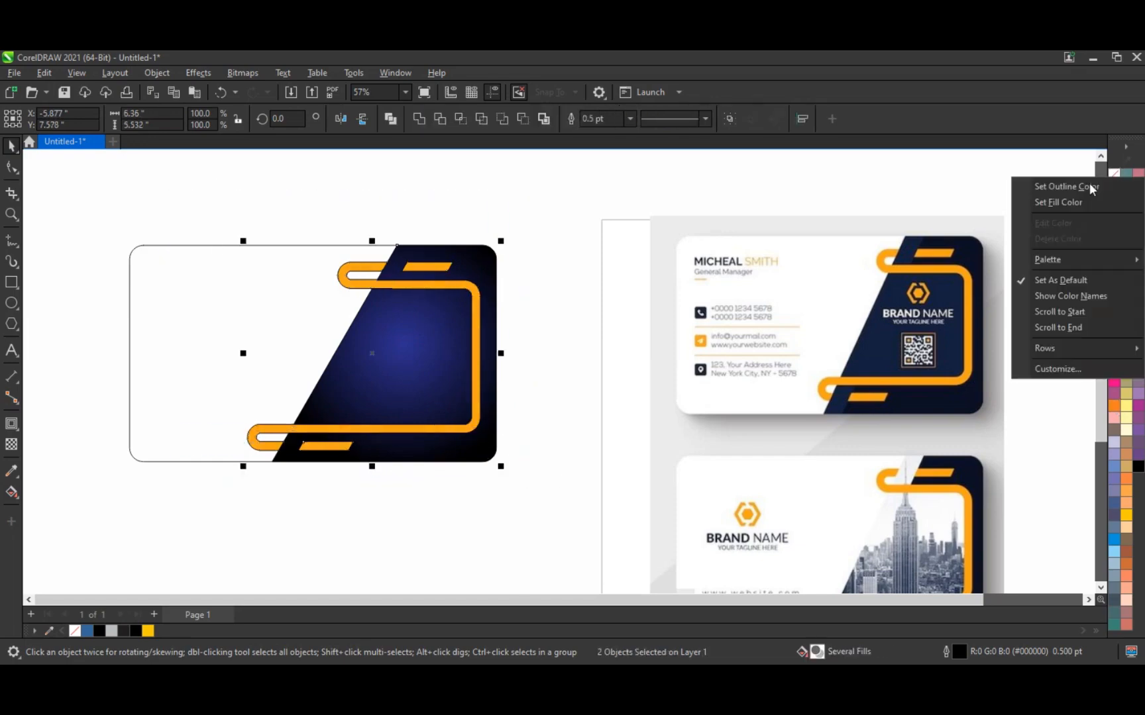
click(1091, 187)
Step: PowerClip the panel and frame inside the rounded card rectangle
click(465, 195)
drag(181, 211, 571, 500)
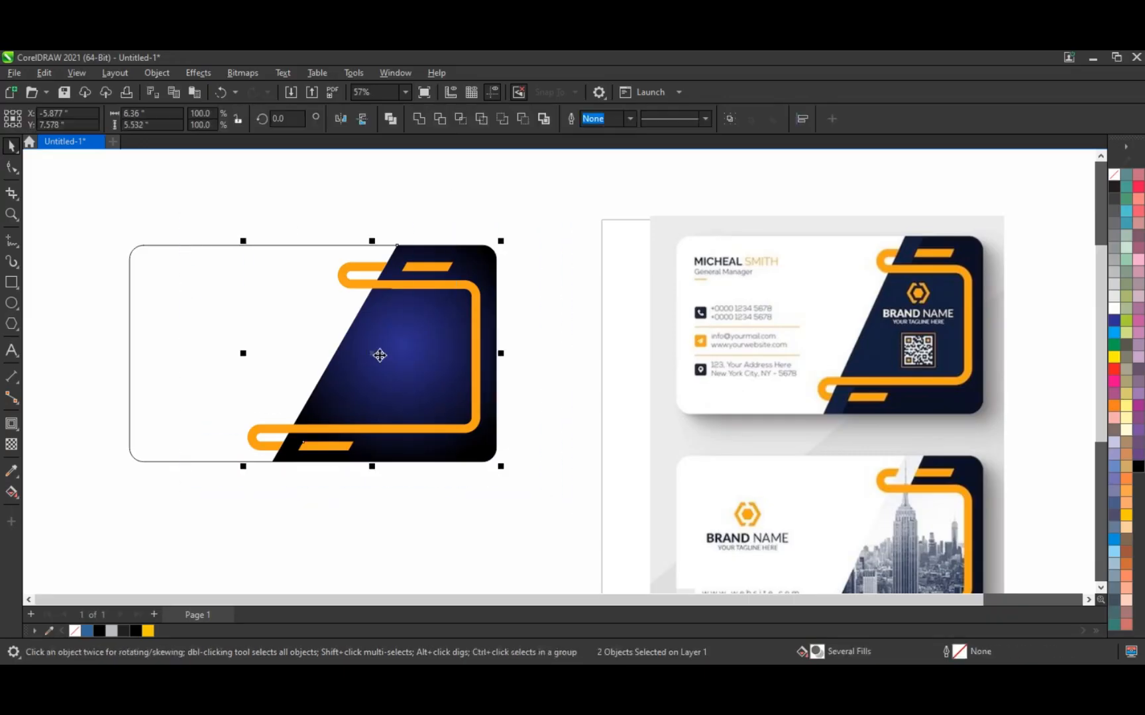
right_click(379, 354)
click(420, 450)
click(246, 317)
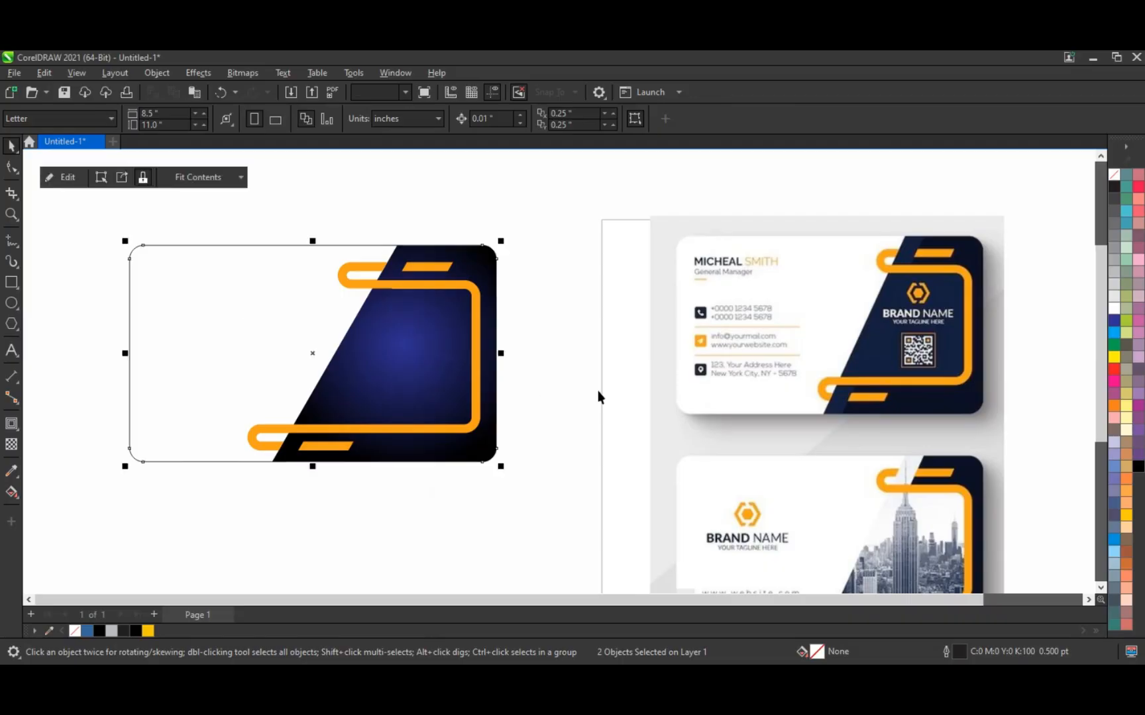
click(590, 432)
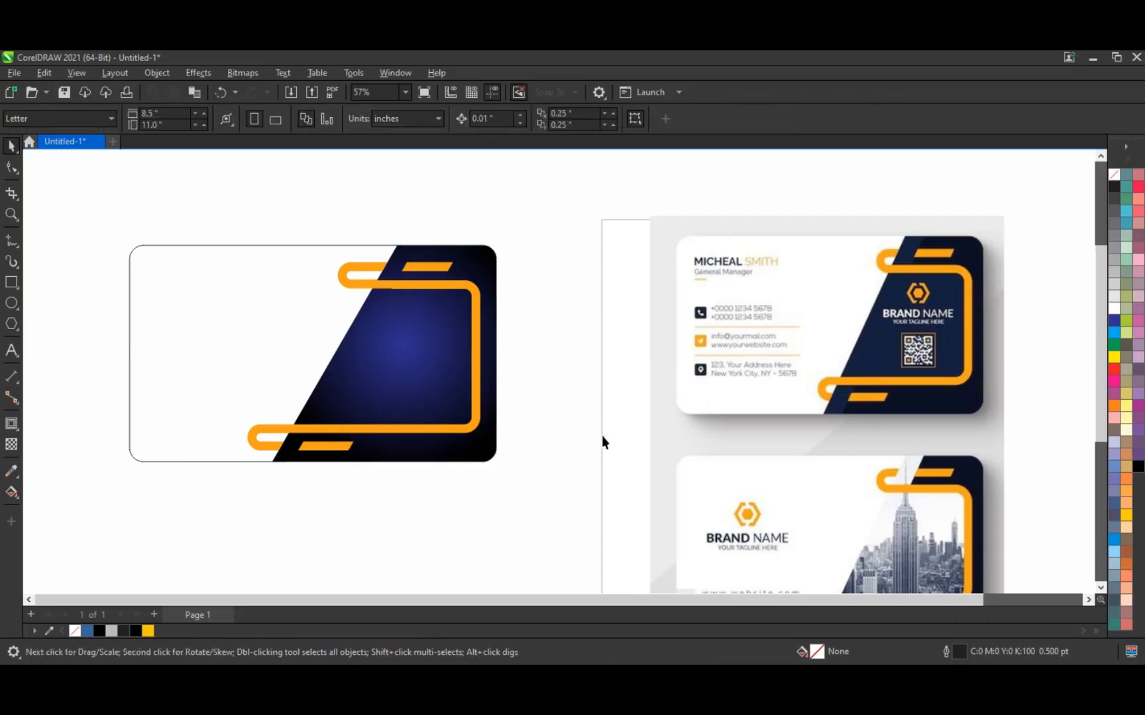
Step: Zoom to 62% on the finished card and the reference cards
scroll(602, 435, down, 1)
click(11, 214)
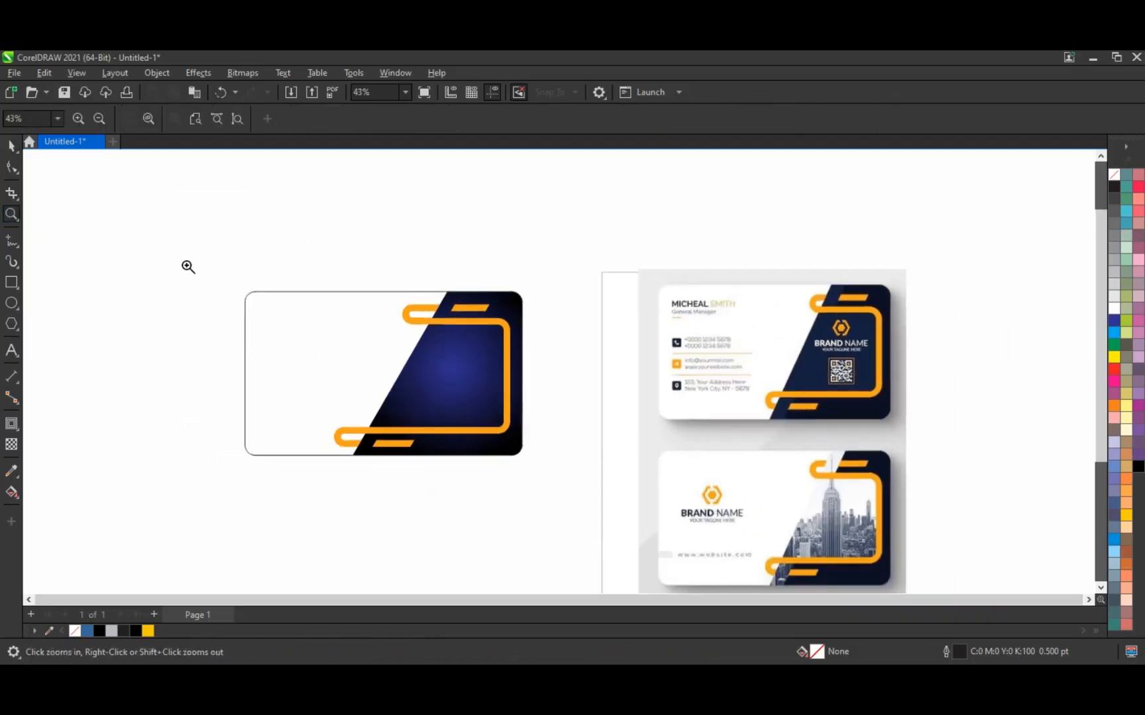
drag(188, 265, 933, 479)
drag(934, 479, 934, 480)
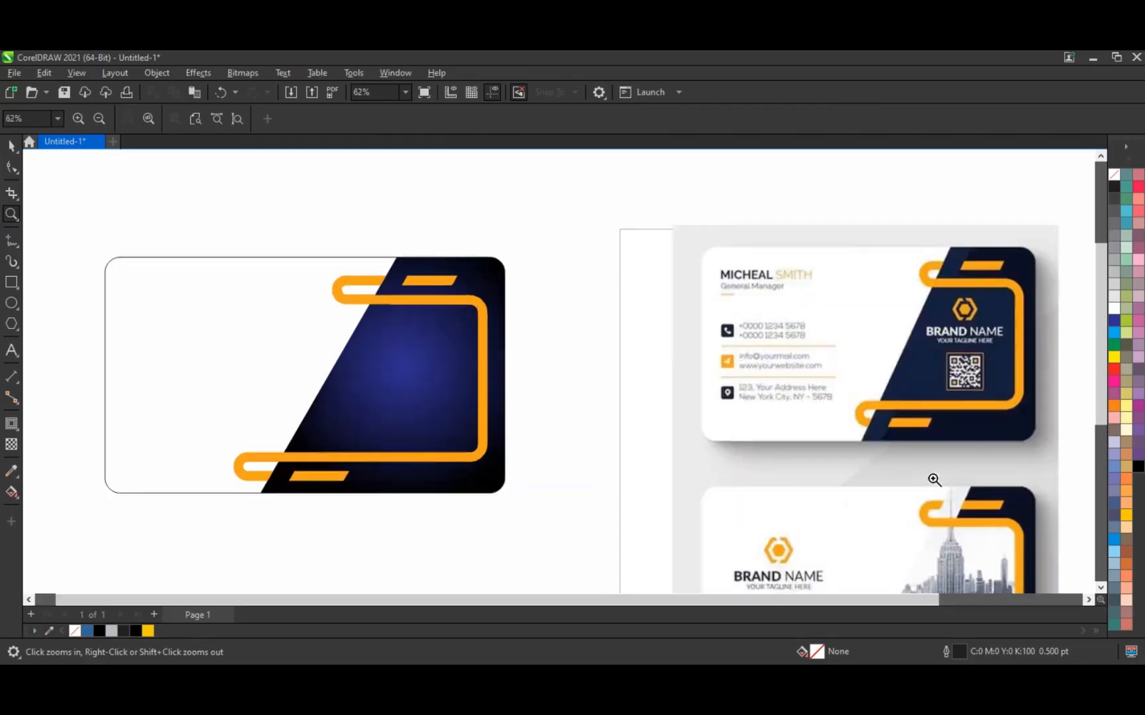